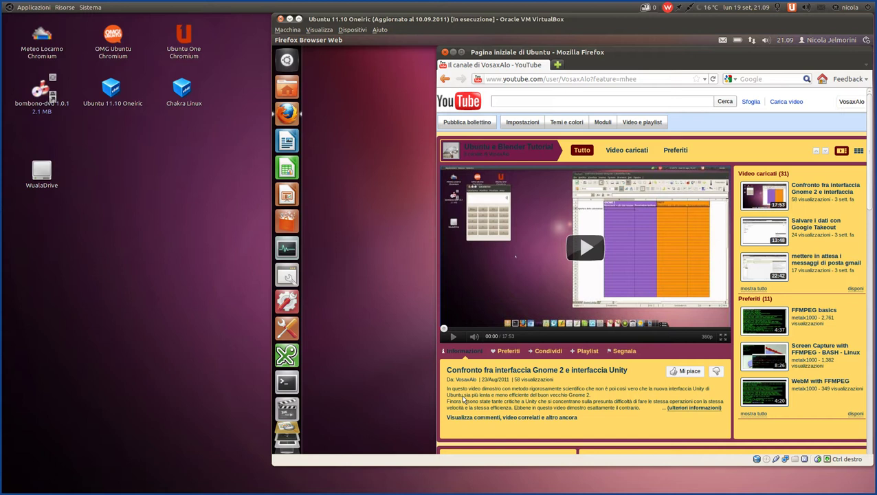
{"action": "left_click_drag", "start_coordinate": [511, 380], "coordinate": [484, 382]}
{"action": "left_click", "coordinate": [471, 401]}
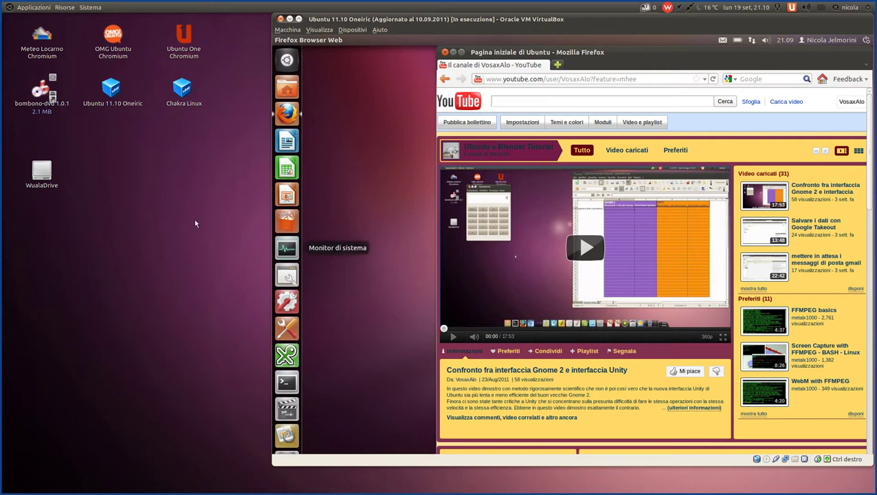
Look over the application categories of the GNOME 2 desktop, including the programs under Accessori
{"action": "left_click", "coordinate": [21, 6]}
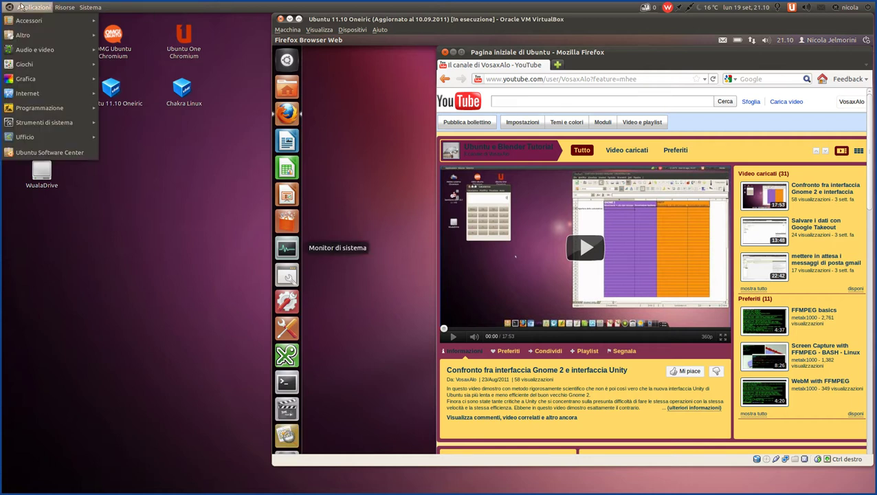
{"action": "mouse_move", "coordinate": [23, 23]}
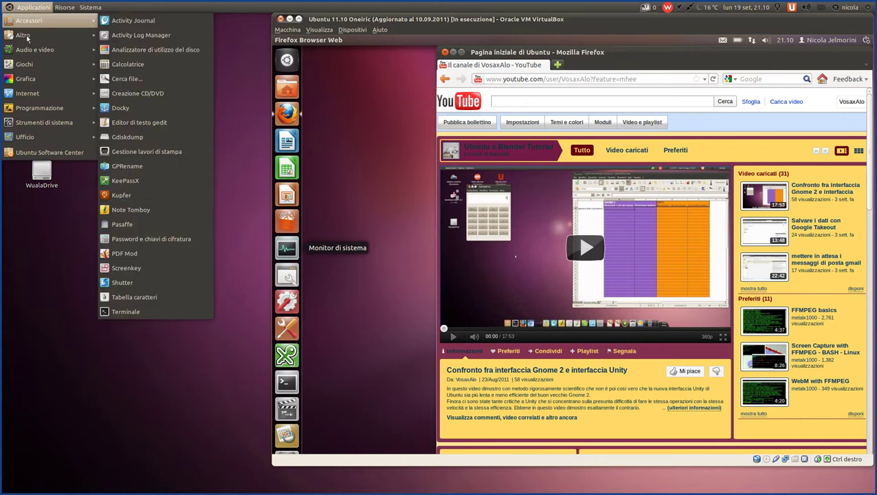
{"action": "mouse_move", "coordinate": [33, 90]}
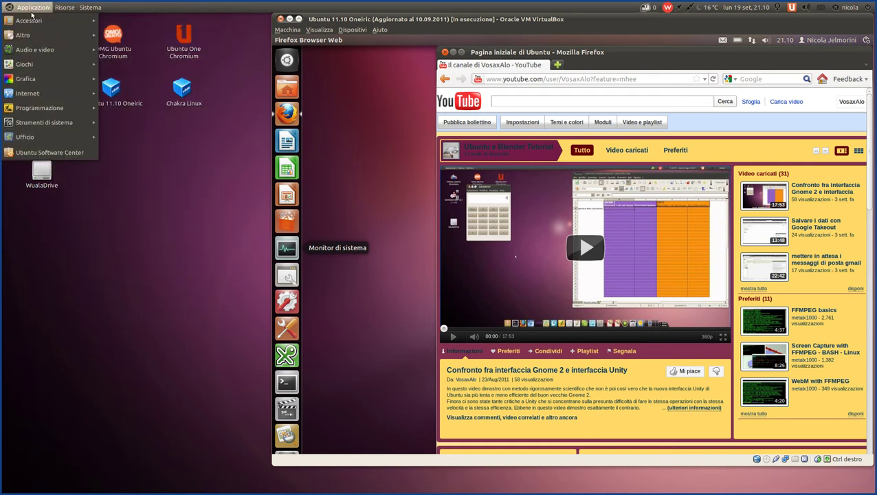
{"action": "left_click", "coordinate": [177, 268]}
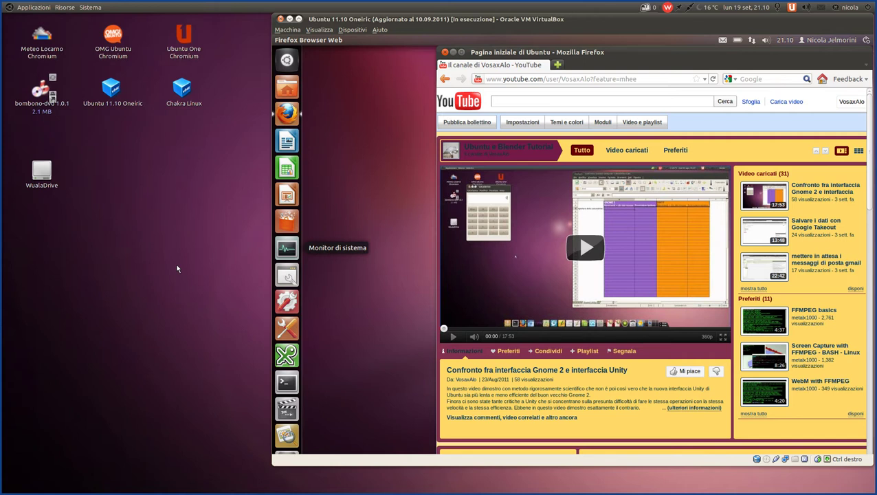
Show and dismiss the Unity Dash in the Ubuntu 11.10 virtual machine, and close its Firefox window
{"action": "left_click", "coordinate": [289, 60]}
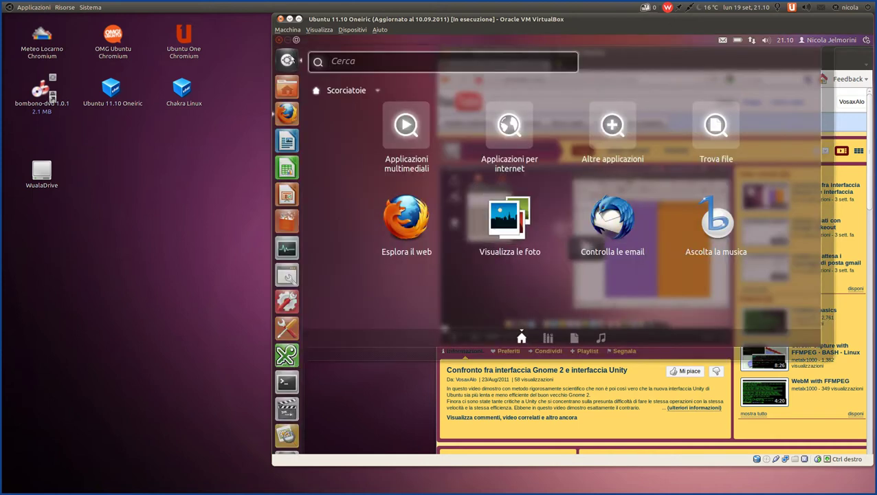
{"action": "left_click", "coordinate": [299, 64]}
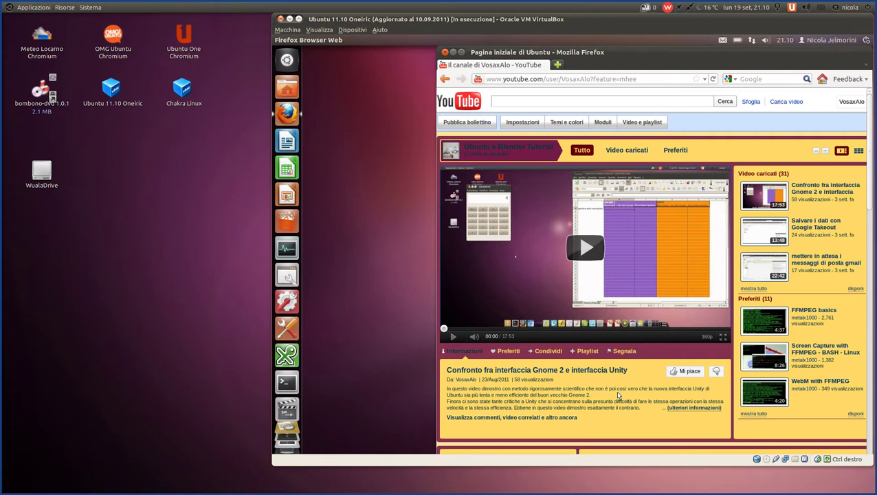
{"action": "left_click", "coordinate": [446, 54]}
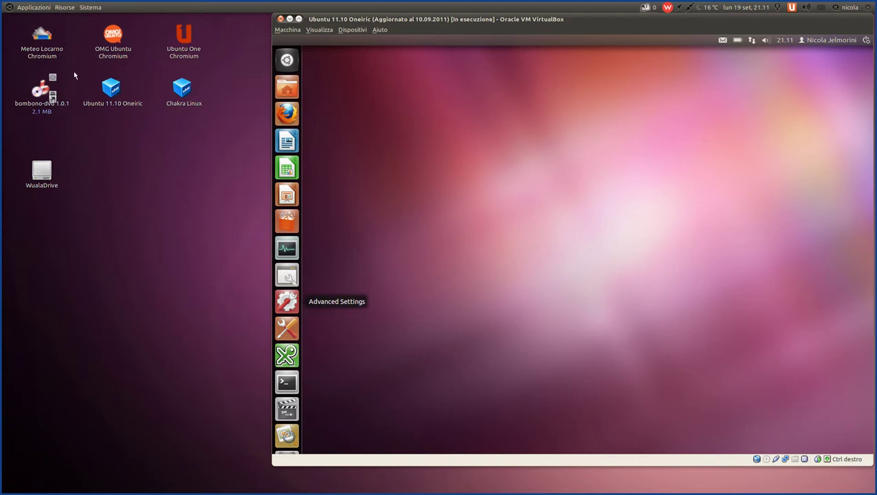
Look through the GNOME 2 desktop's Applicazioni, Risorse and Sistema entries
{"action": "left_click", "coordinate": [25, 7]}
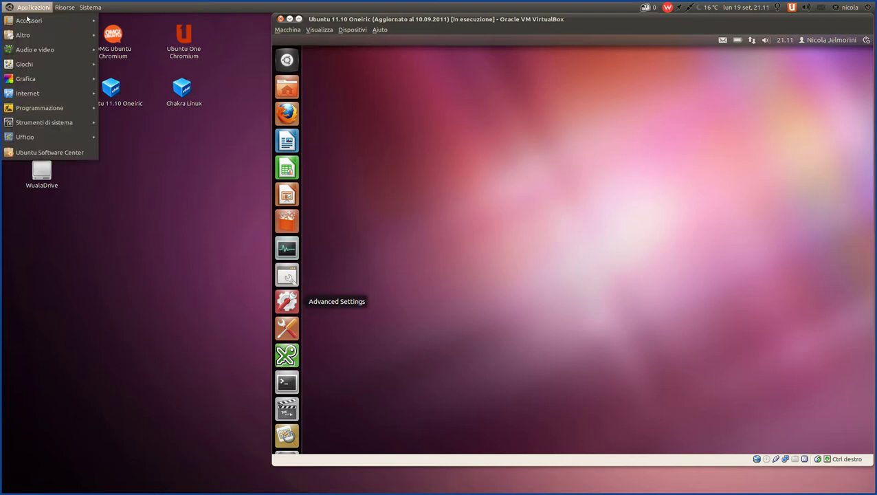
{"action": "mouse_move", "coordinate": [44, 103]}
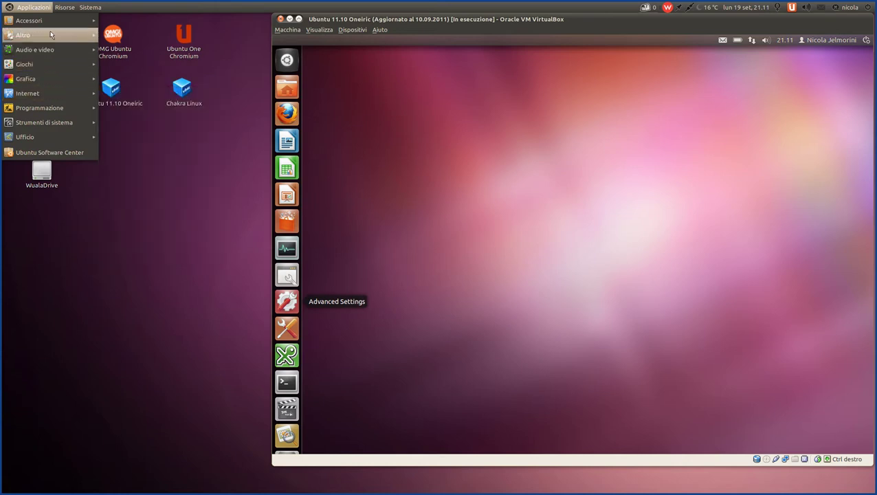
{"action": "mouse_move", "coordinate": [55, 20]}
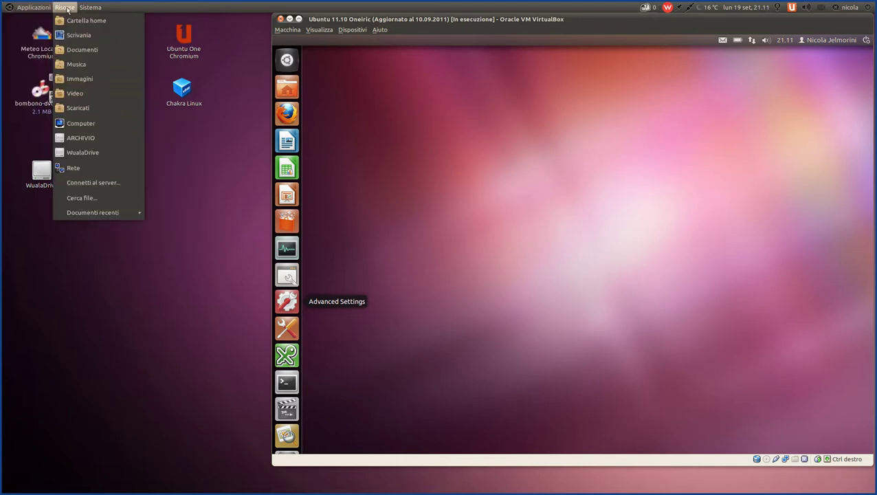
{"action": "mouse_move", "coordinate": [34, 9]}
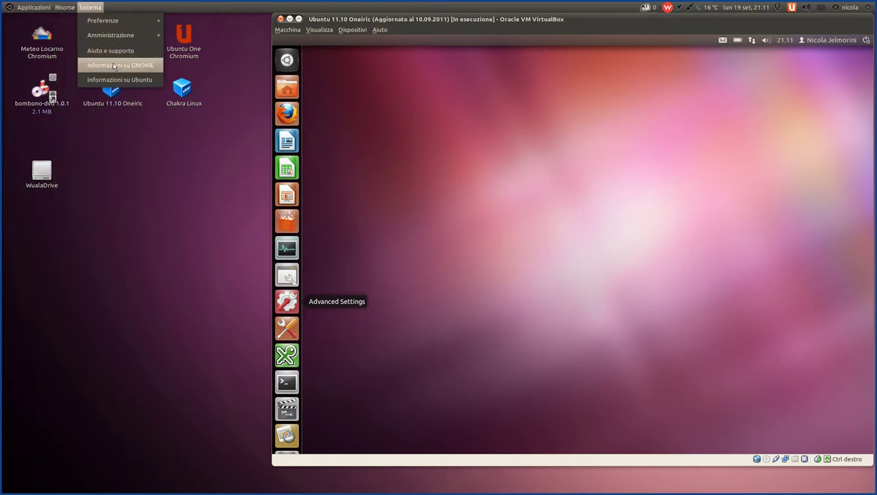
Check the installed version in the Informazioni su GNOME window, moving it beside the virtual machine, and close it
{"action": "left_click", "coordinate": [155, 153]}
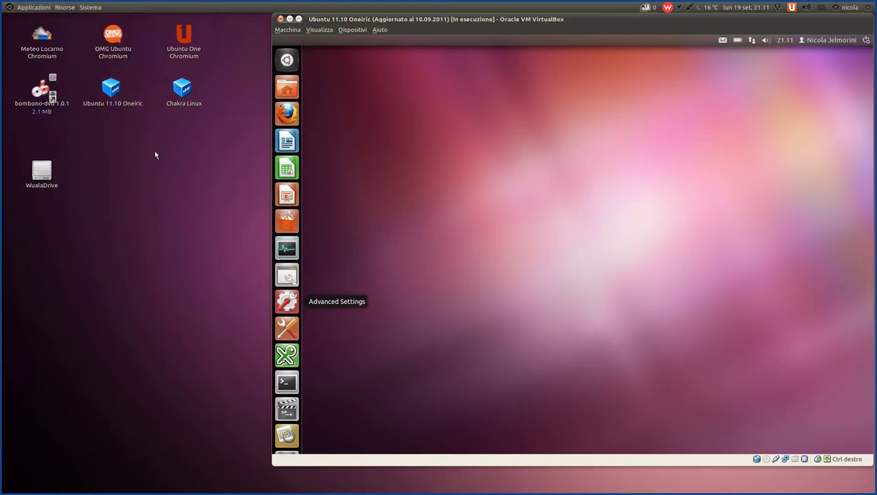
{"action": "left_click_drag", "start_coordinate": [430, 170], "coordinate": [211, 105]}
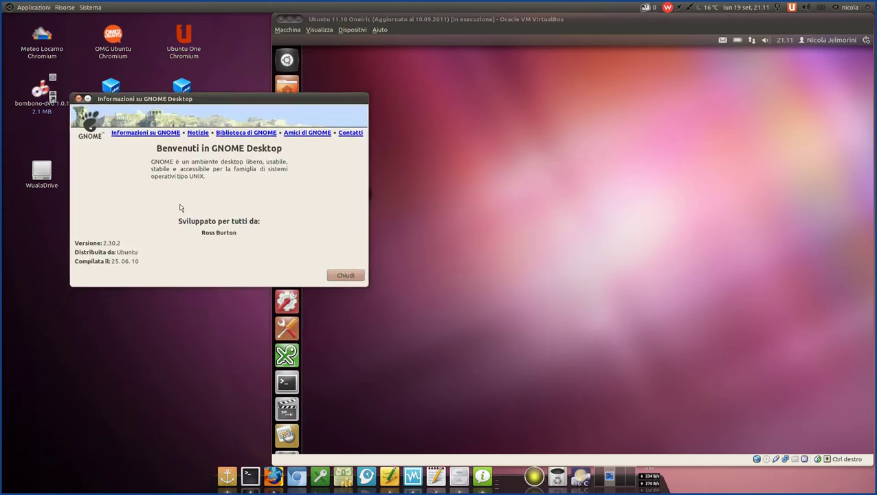
{"action": "left_click_drag", "start_coordinate": [103, 243], "coordinate": [125, 243]}
{"action": "left_click", "coordinate": [107, 244]}
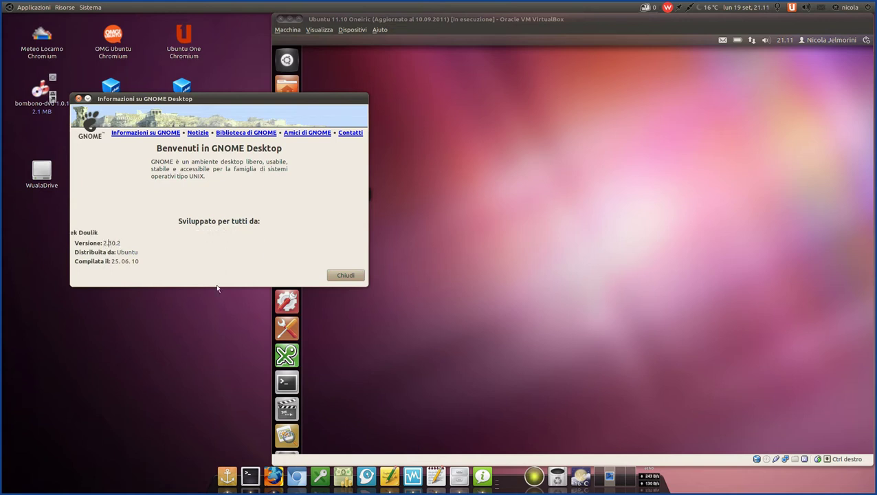
{"action": "left_click", "coordinate": [338, 276]}
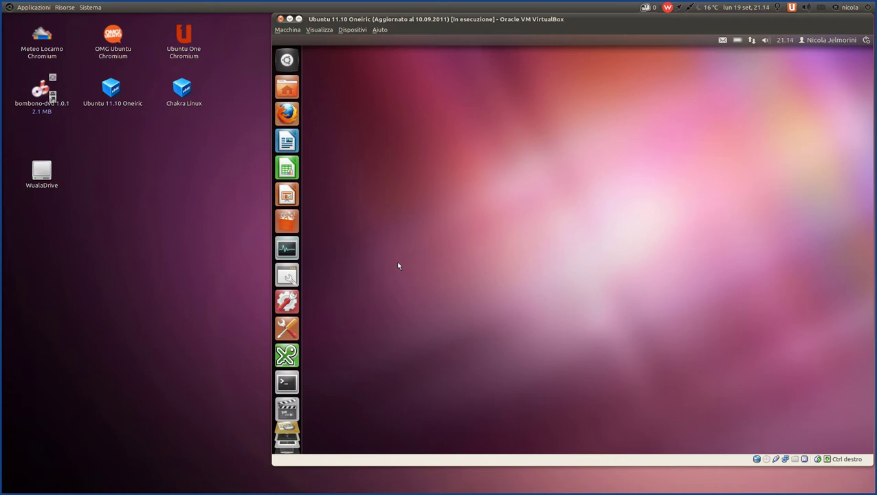
Examine how GNOME 2 groups its programs in categories such as Accessori, Audio e video and Internet
{"action": "left_click", "coordinate": [199, 248]}
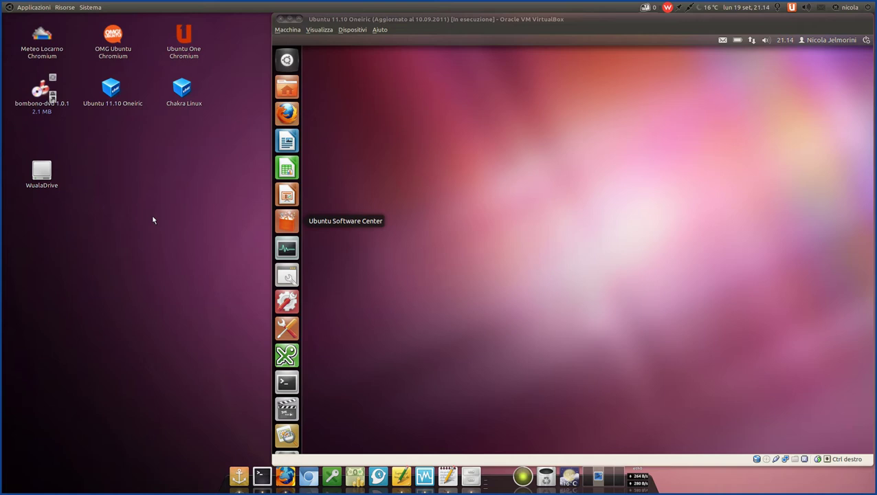
{"action": "left_click", "coordinate": [28, 8]}
{"action": "mouse_move", "coordinate": [91, 8]}
{"action": "mouse_move", "coordinate": [38, 8]}
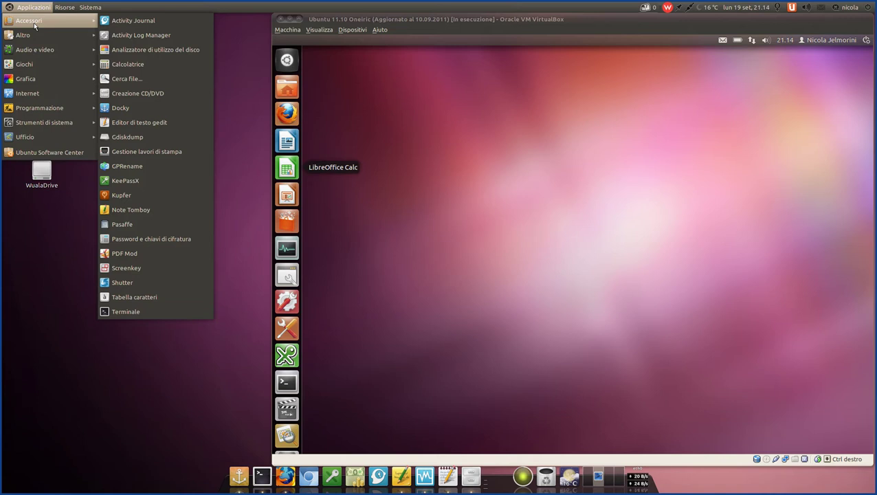
{"action": "left_click", "coordinate": [37, 256]}
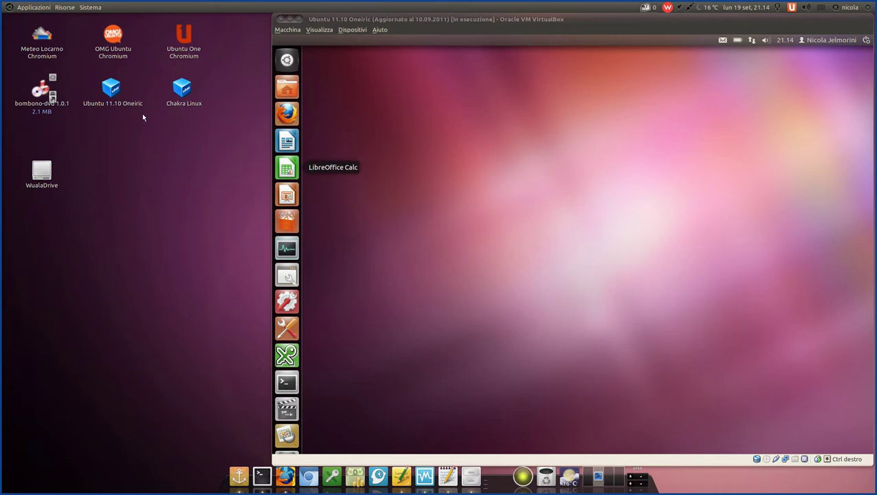
{"action": "left_click", "coordinate": [40, 8]}
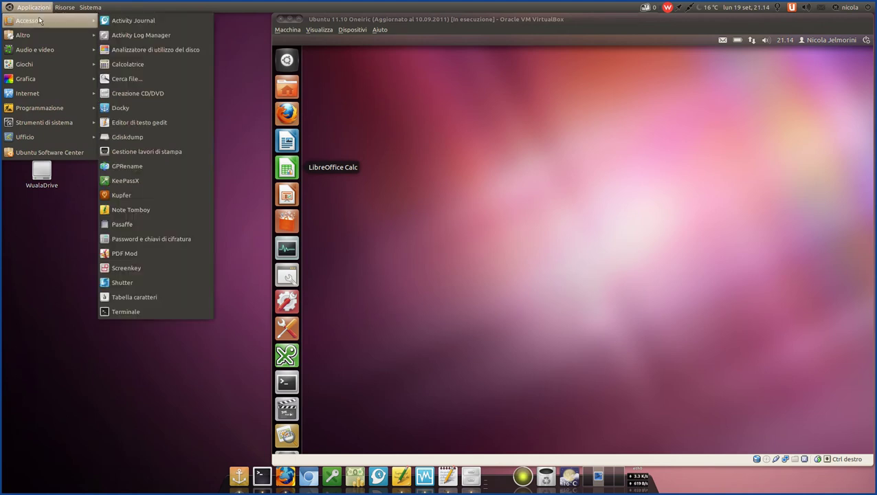
{"action": "mouse_move", "coordinate": [41, 52]}
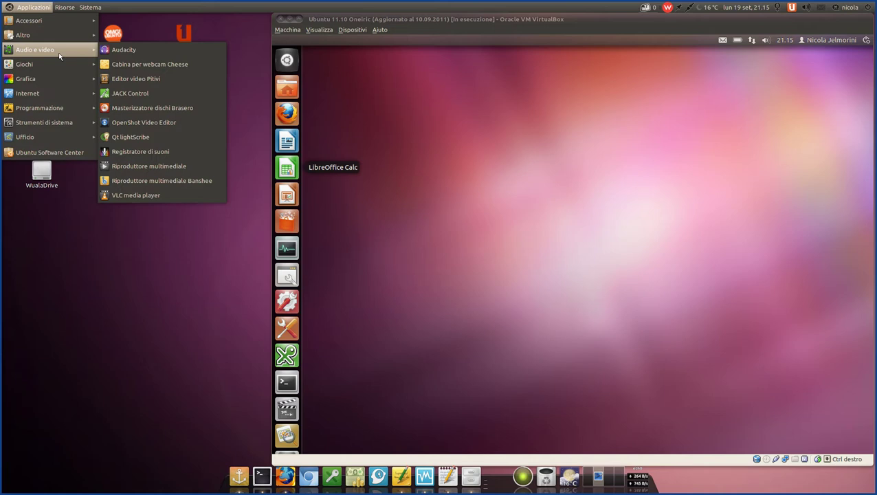
{"action": "mouse_move", "coordinate": [48, 100]}
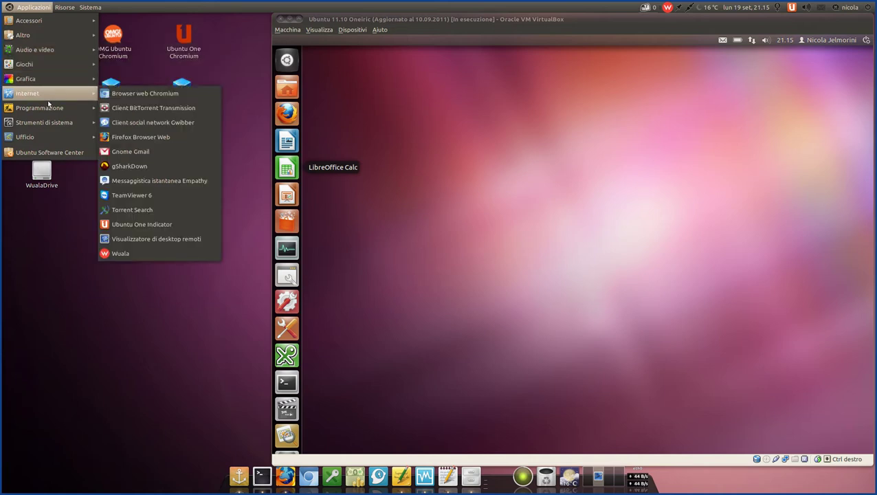
{"action": "mouse_move", "coordinate": [44, 138]}
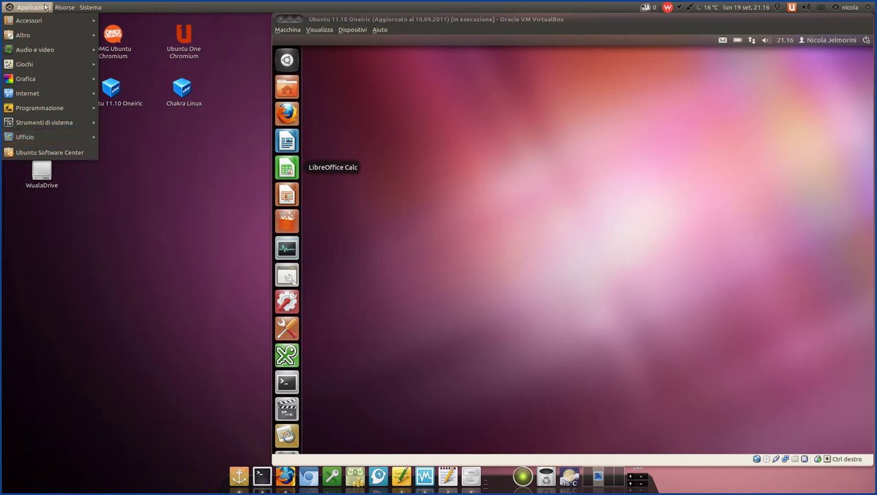
{"action": "mouse_move", "coordinate": [43, 21]}
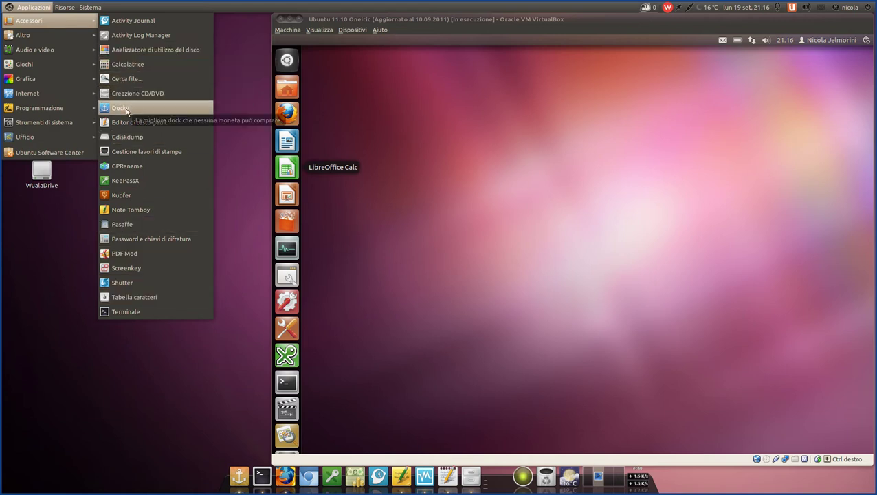
{"action": "mouse_move", "coordinate": [65, 49]}
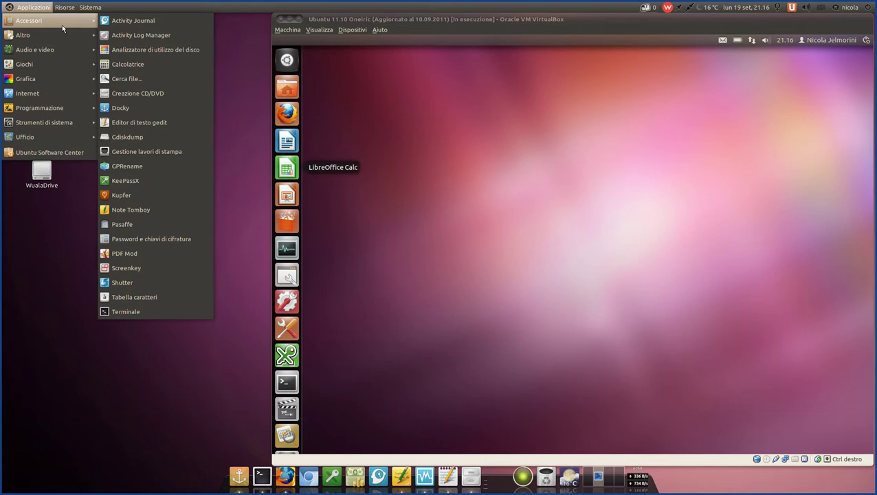
{"action": "left_click", "coordinate": [44, 283]}
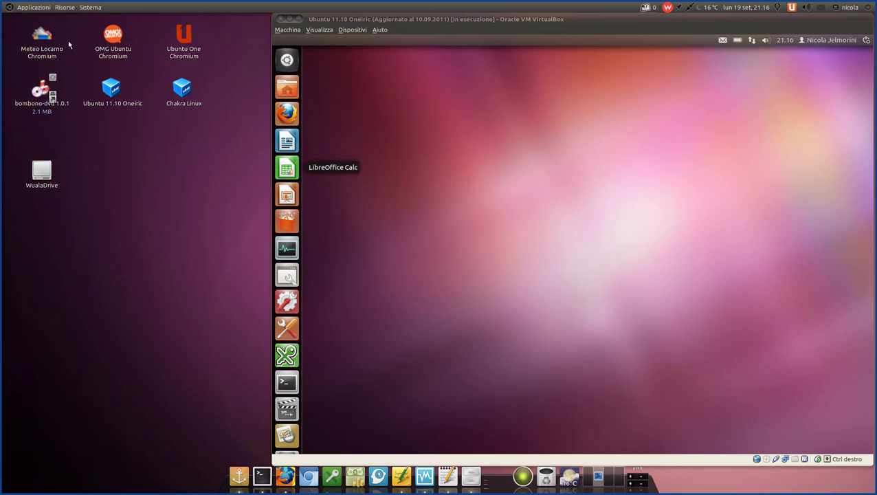
Review the programs listed under Accessori, Grafica and Internet on the GNOME 2 desktop once more
{"action": "left_click", "coordinate": [32, 9]}
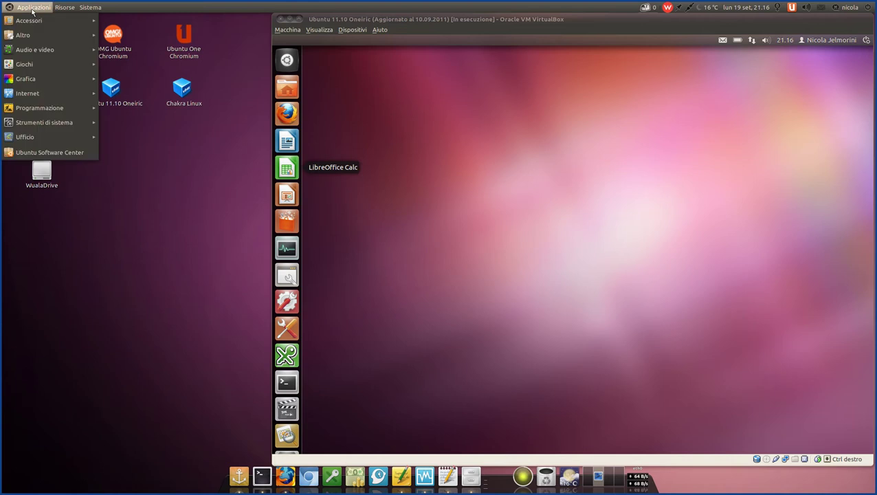
{"action": "mouse_move", "coordinate": [35, 20]}
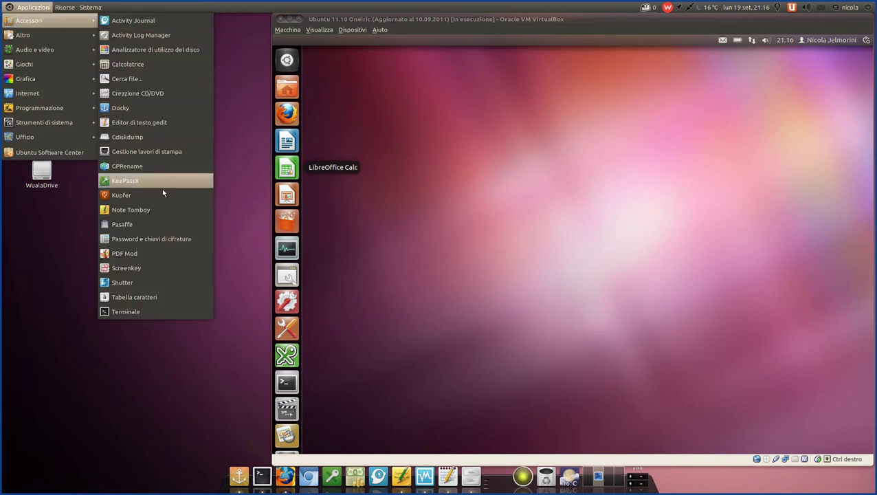
{"action": "mouse_move", "coordinate": [72, 34]}
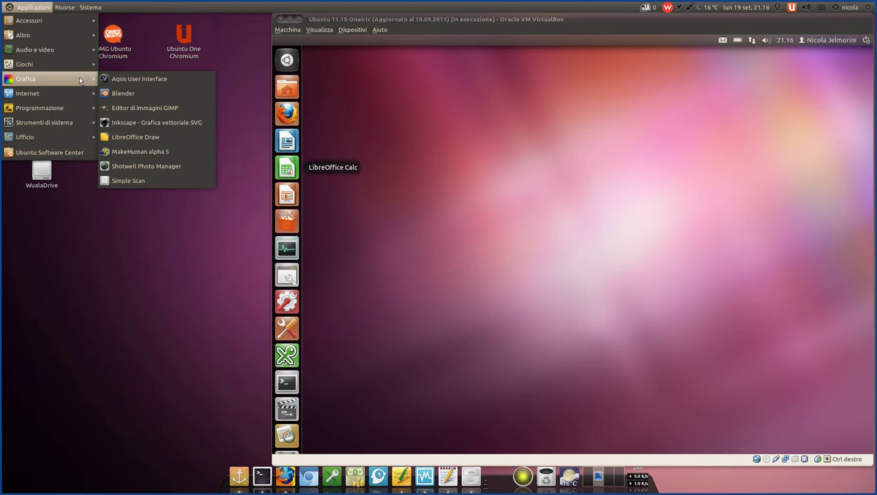
{"action": "mouse_move", "coordinate": [9, 96]}
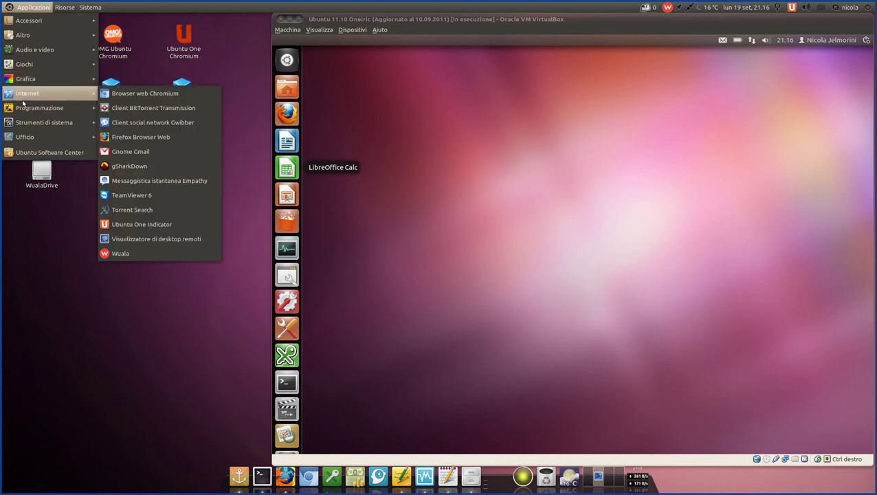
{"action": "left_click", "coordinate": [113, 292]}
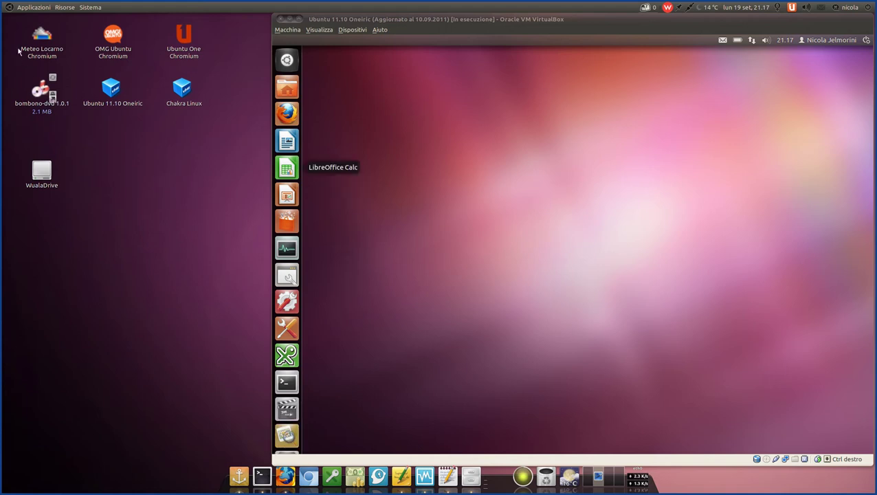
{"action": "left_click", "coordinate": [42, 10]}
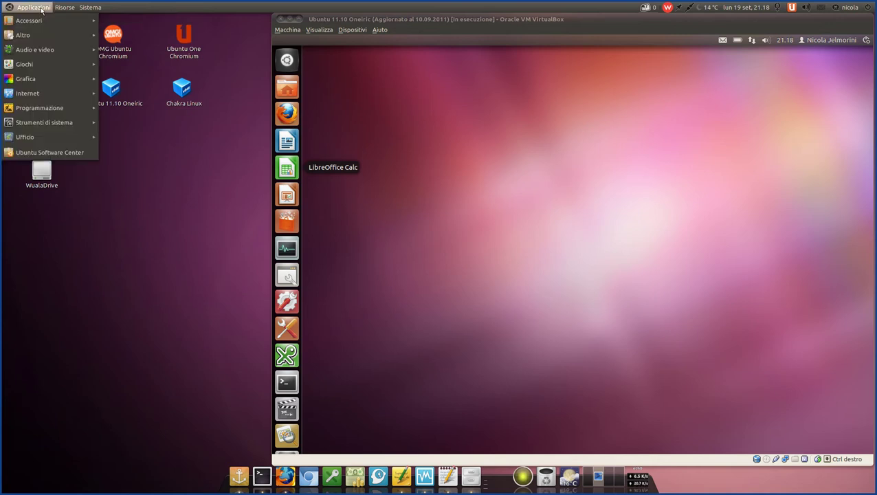
{"action": "left_click", "coordinate": [42, 9]}
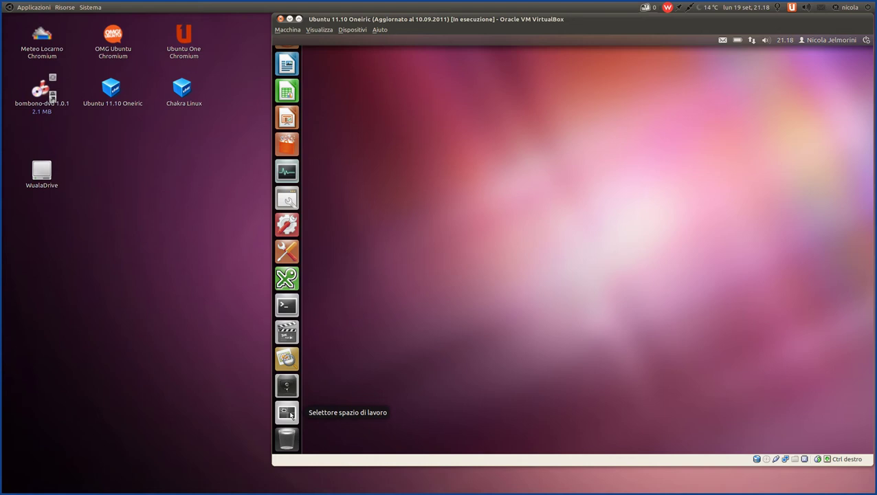
Show the overview of Unity's four workspaces in the virtual machine and return to the desktop
{"action": "left_click", "coordinate": [287, 412]}
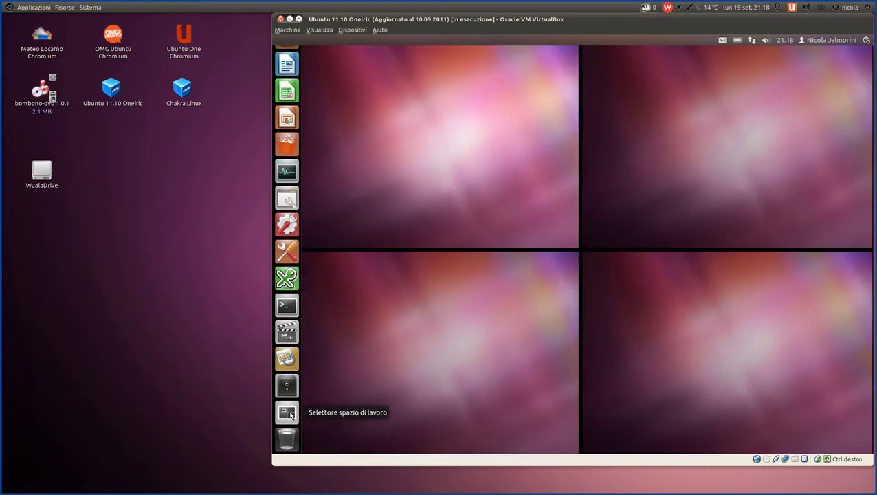
{"action": "left_click", "coordinate": [289, 413]}
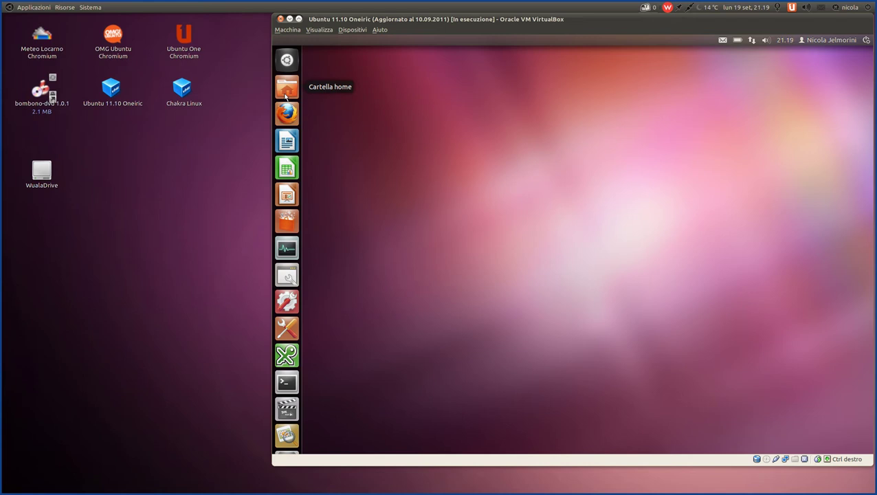
Open Unity's Dash in the virtual machine and compare it with the Ufficio program category on the GNOME 2 desktop
{"action": "left_click", "coordinate": [288, 60]}
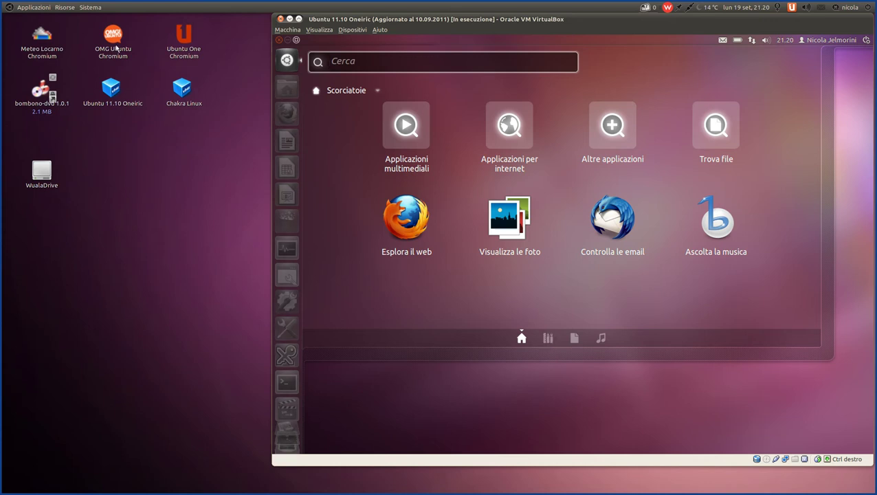
{"action": "left_click", "coordinate": [40, 8]}
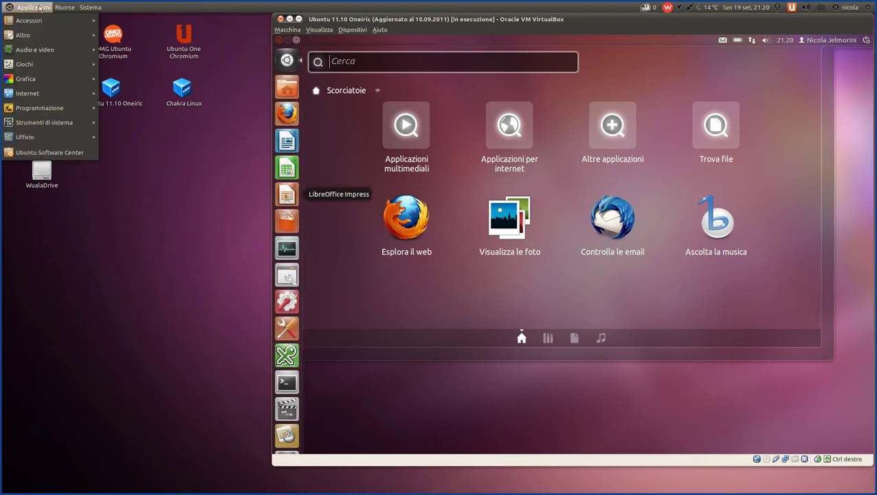
{"action": "mouse_move", "coordinate": [48, 137]}
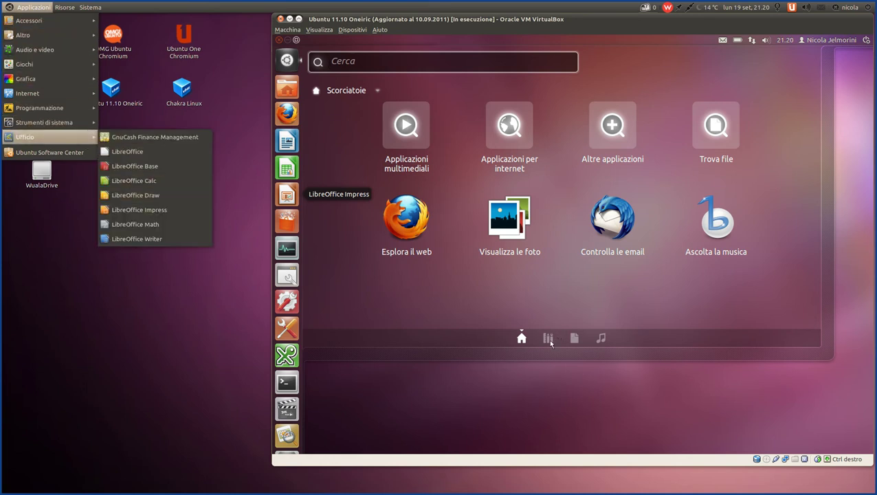
{"action": "left_click", "coordinate": [549, 342]}
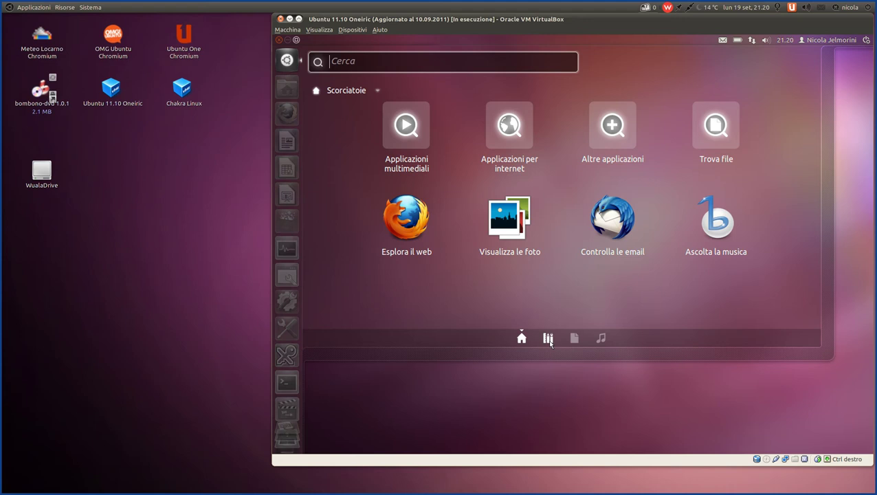
Search the Dash's applications view for "doc"
{"action": "left_click", "coordinate": [548, 340]}
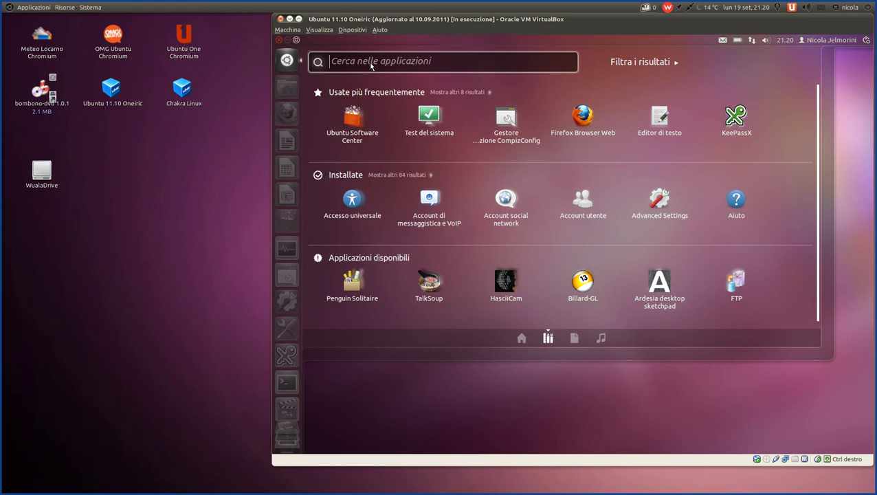
{"action": "type", "text": "doc"}
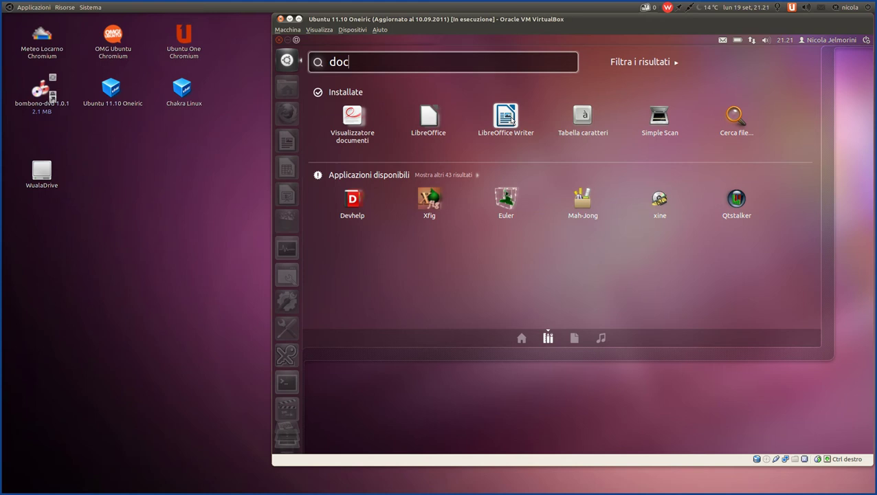
Check the GNOME 2 application categories again, and expand all available applications for the Dash search "doc"
{"action": "left_click", "coordinate": [33, 7]}
{"action": "mouse_move", "coordinate": [33, 140]}
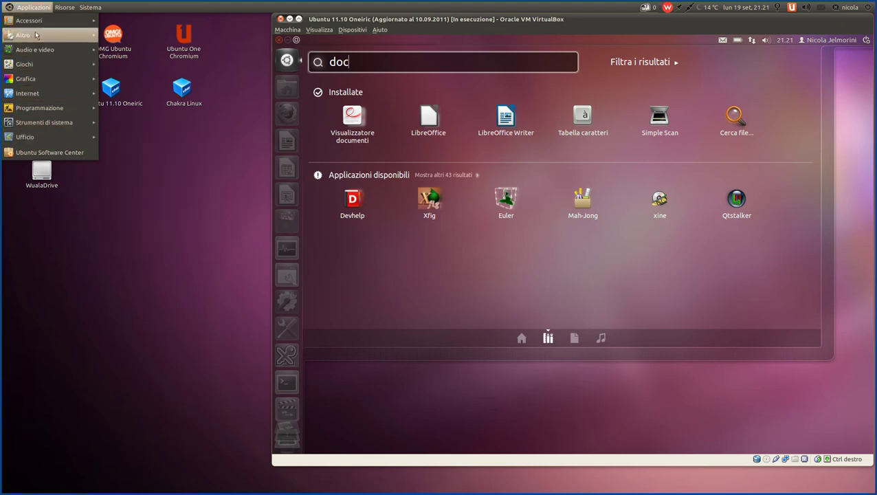
{"action": "left_click", "coordinate": [31, 8]}
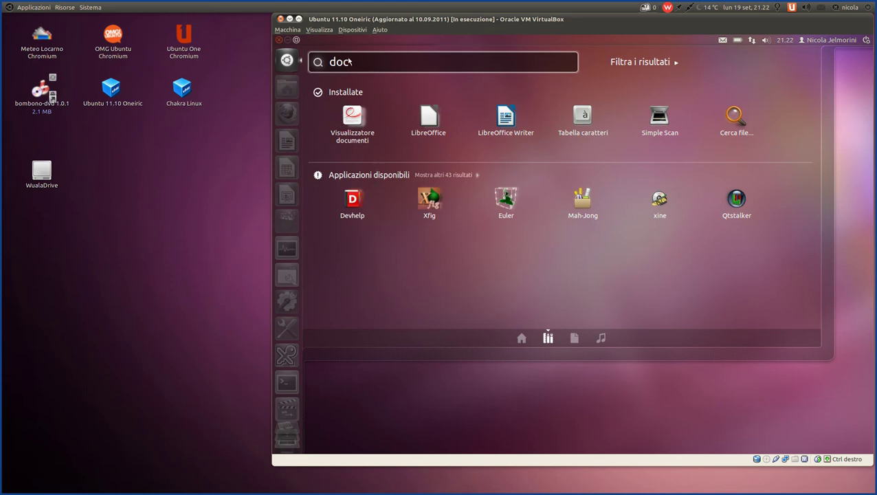
{"action": "left_click", "coordinate": [444, 177]}
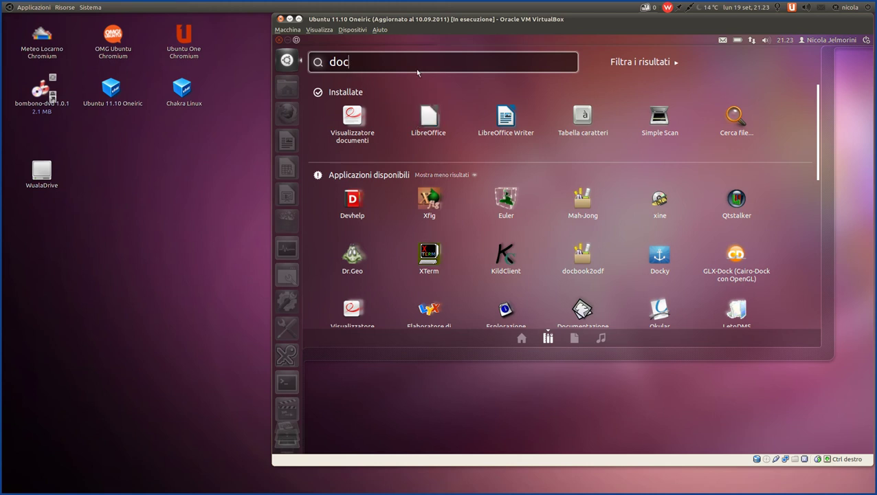
Replace the Dash search term with "vide"
{"action": "key", "text": "BackSpace"}
{"action": "key", "text": "BackSpace"}
{"action": "key", "text": "BackSpace"}
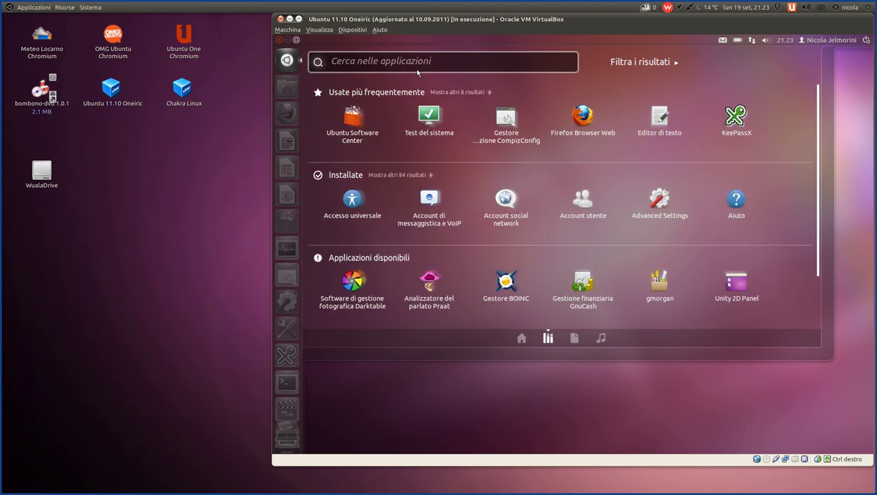
{"action": "type", "text": "vide"}
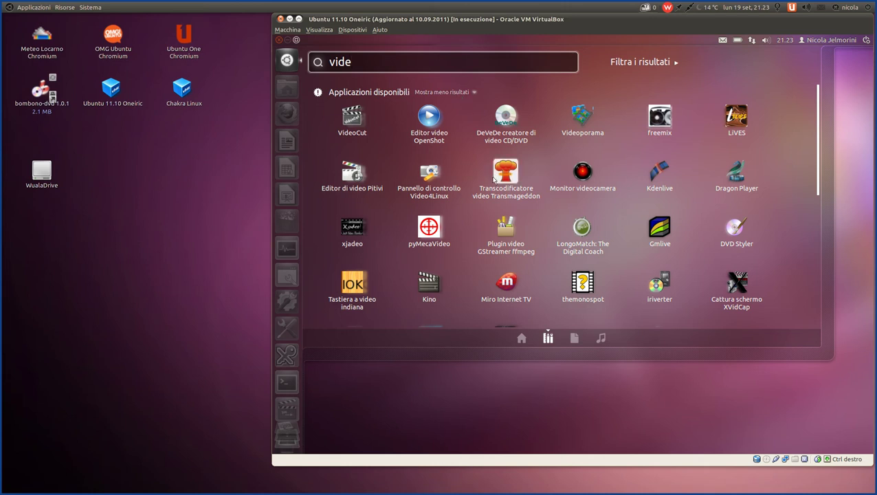
Look through the whole list of available applications matching "vide" in the Dash
{"action": "scroll", "coordinate": [493, 180], "scroll_direction": "down", "scroll_amount": 2}
{"action": "scroll", "coordinate": [493, 182], "scroll_direction": "down", "scroll_amount": 2}
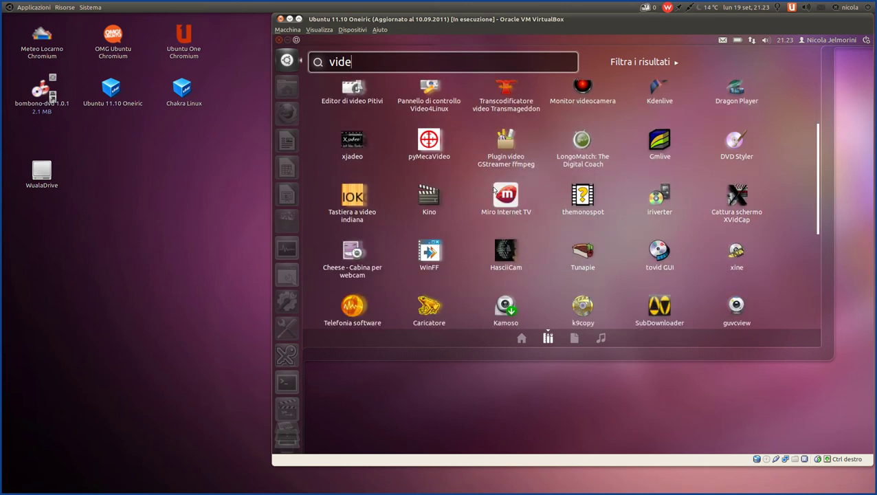
{"action": "scroll", "coordinate": [499, 213], "scroll_direction": "up", "scroll_amount": 5}
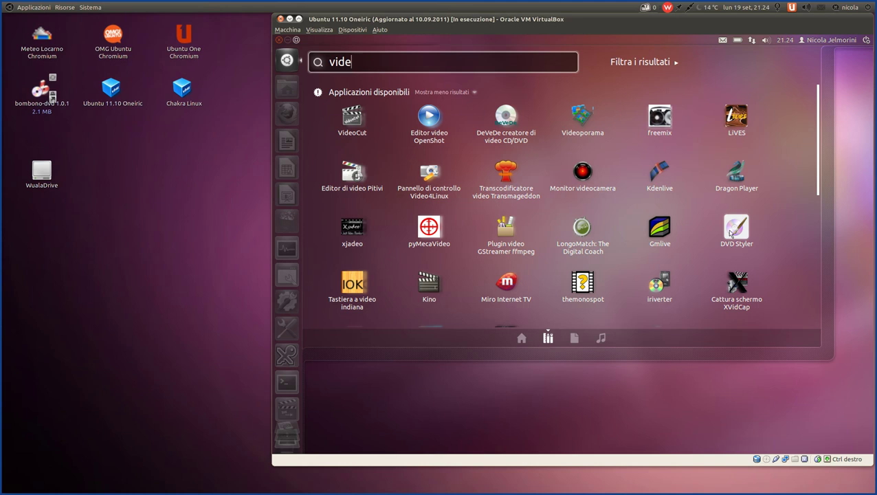
{"action": "scroll", "coordinate": [565, 238], "scroll_direction": "down", "scroll_amount": 3}
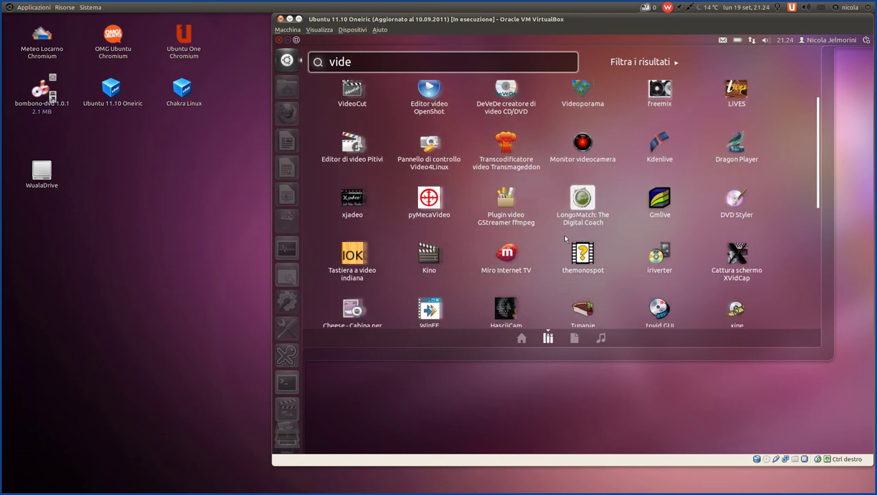
{"action": "scroll", "coordinate": [565, 238], "scroll_direction": "down", "scroll_amount": 5}
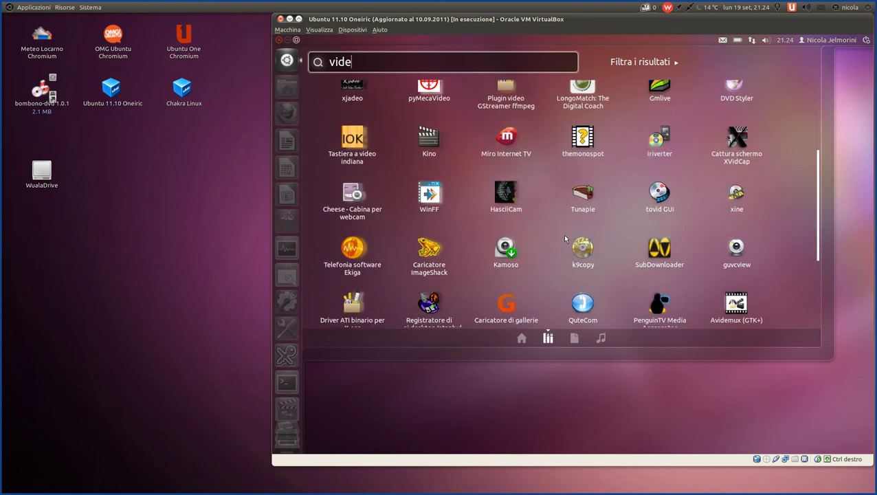
{"action": "scroll", "coordinate": [565, 238], "scroll_direction": "down", "scroll_amount": 2}
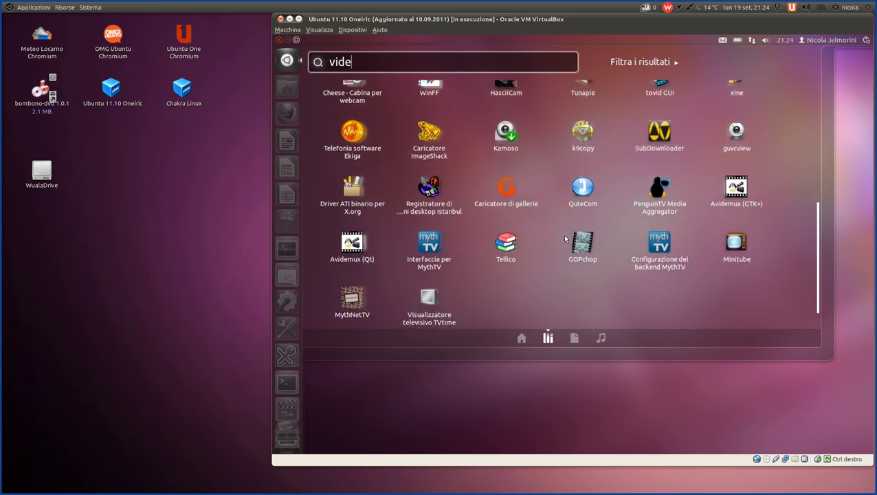
{"action": "scroll", "coordinate": [565, 238], "scroll_direction": "up", "scroll_amount": 3}
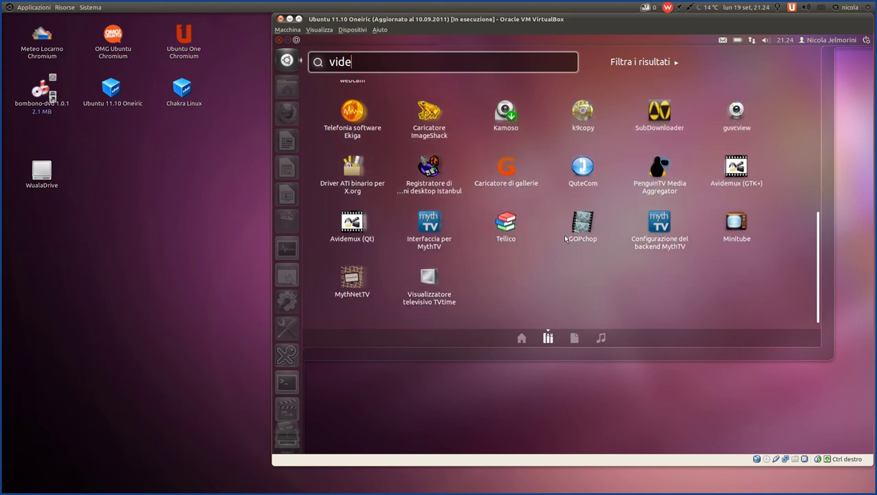
{"action": "scroll", "coordinate": [565, 239], "scroll_direction": "up", "scroll_amount": 8}
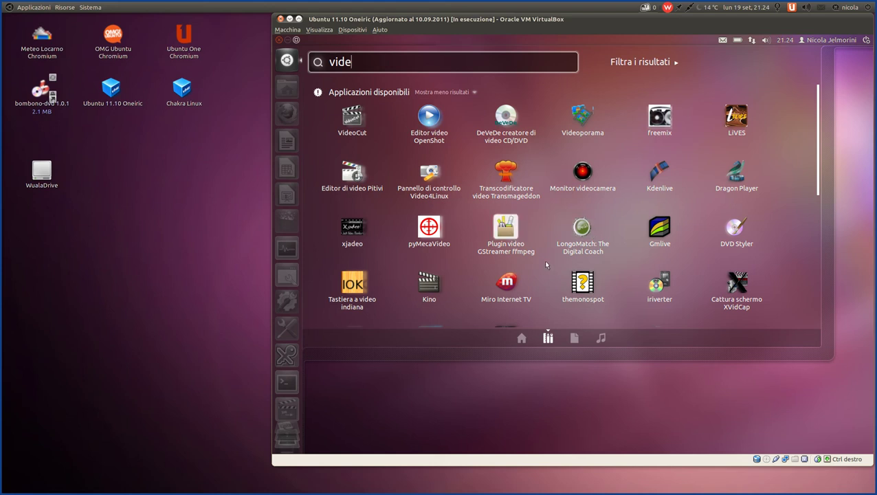
{"action": "scroll", "coordinate": [546, 264], "scroll_direction": "down", "scroll_amount": 1}
{"action": "scroll", "coordinate": [546, 263], "scroll_direction": "down", "scroll_amount": 2}
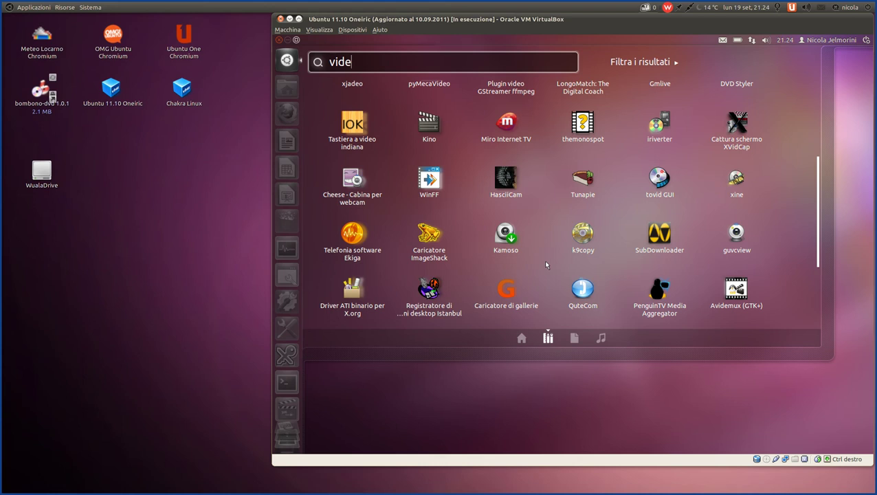
{"action": "scroll", "coordinate": [546, 265], "scroll_direction": "down", "scroll_amount": 2}
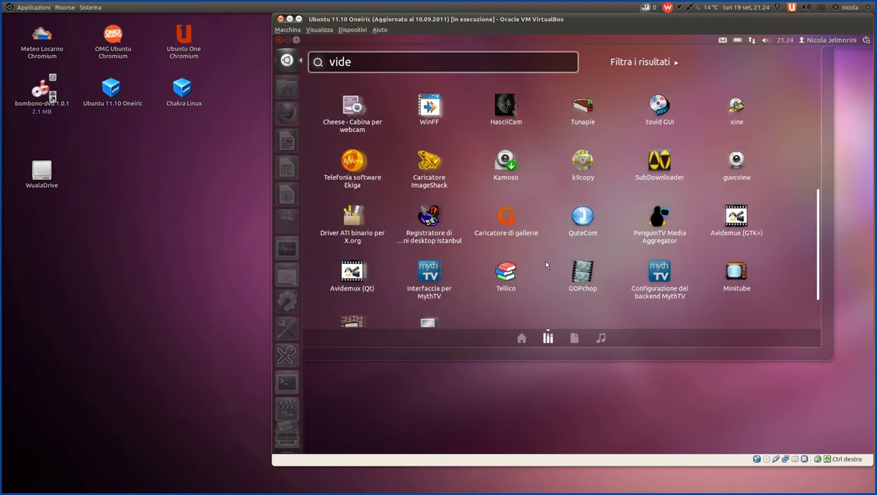
{"action": "scroll", "coordinate": [545, 264], "scroll_direction": "down", "scroll_amount": 1}
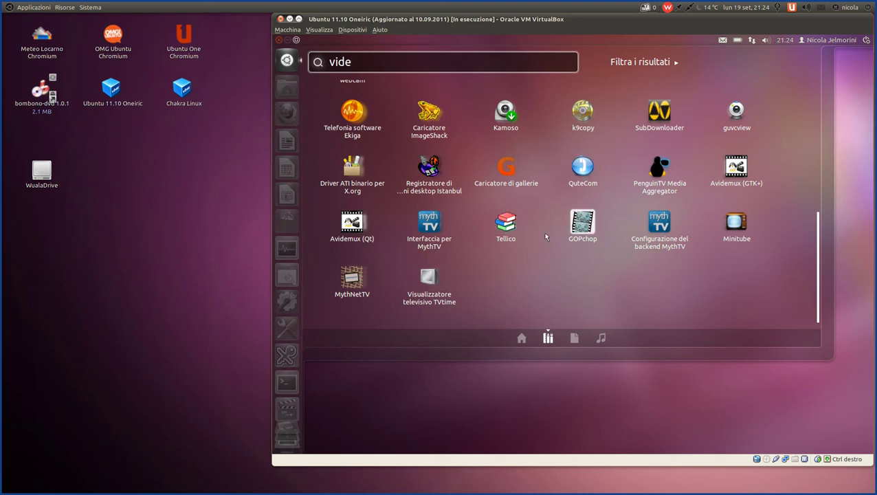
{"action": "scroll", "coordinate": [545, 236], "scroll_direction": "up", "scroll_amount": 5}
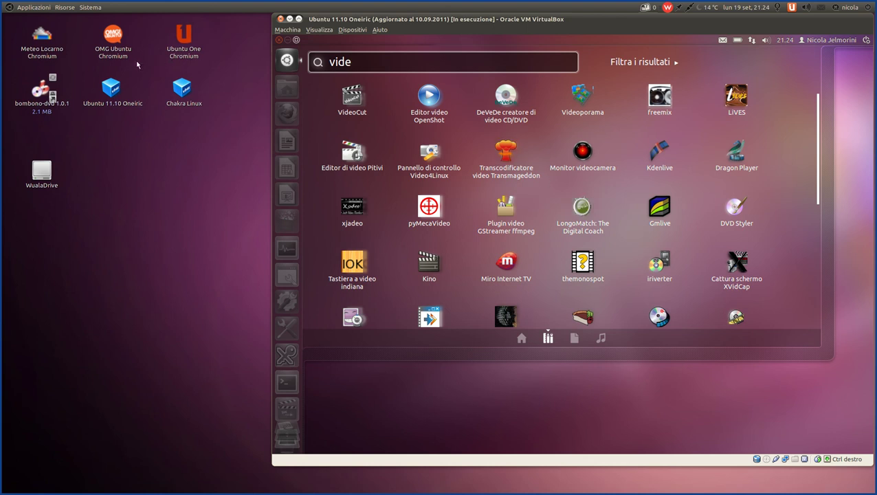
Review the programs listed under Ufficio and Audio e video on the GNOME 2 desktop for comparison
{"action": "left_click", "coordinate": [36, 9]}
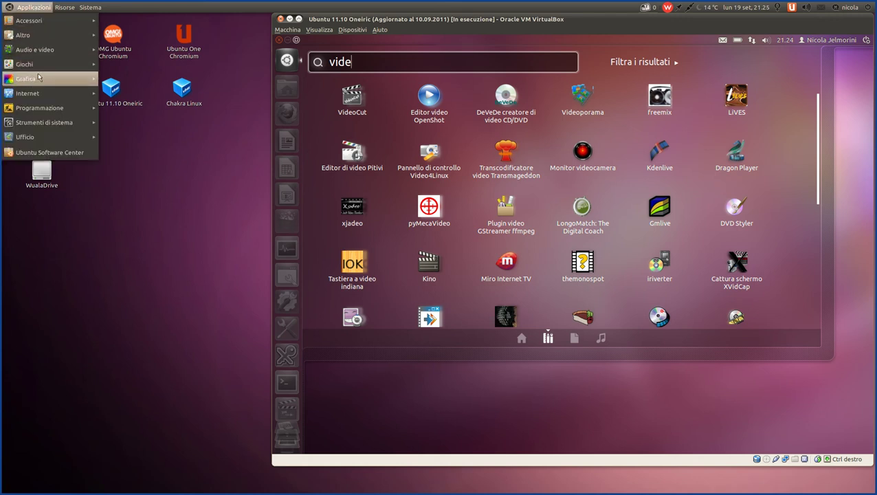
{"action": "mouse_move", "coordinate": [58, 136]}
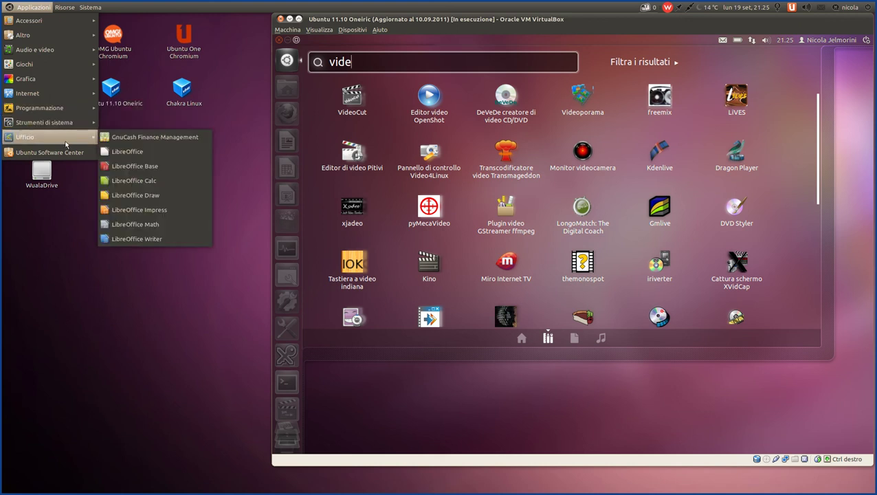
{"action": "mouse_move", "coordinate": [70, 58]}
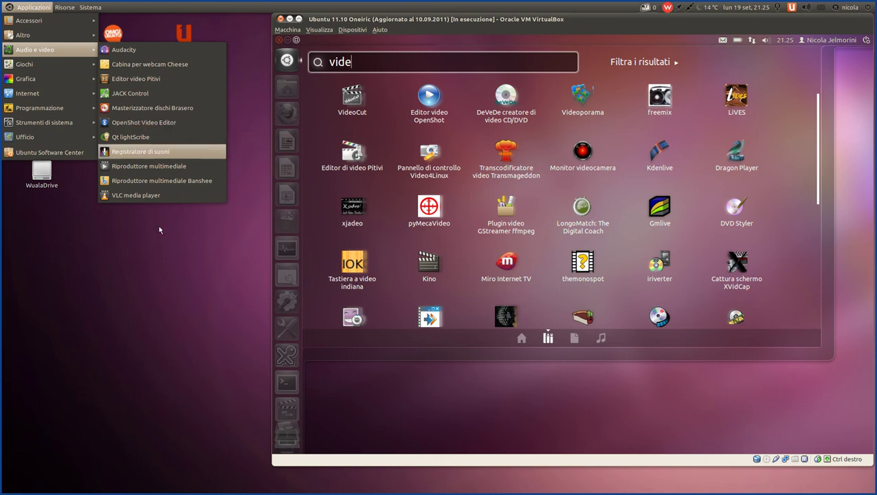
{"action": "left_click", "coordinate": [165, 271]}
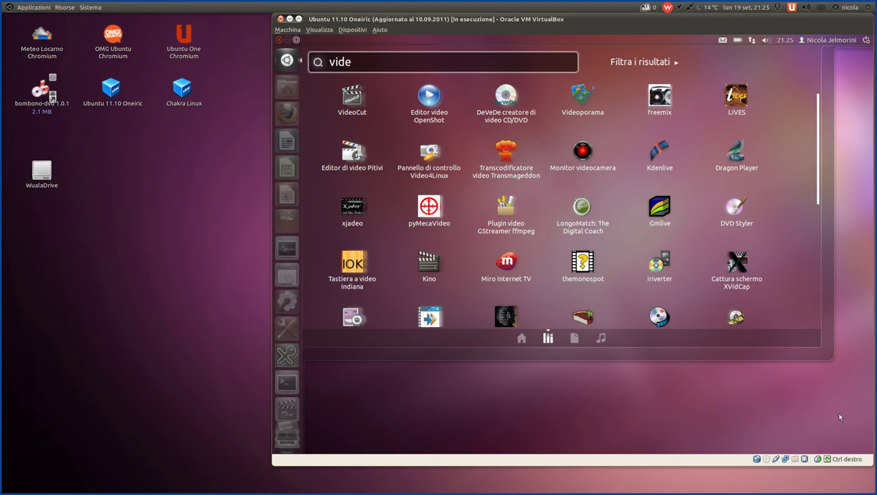
Close the Dash in the virtual machine and reopen it in its applications view
{"action": "left_click", "coordinate": [631, 386]}
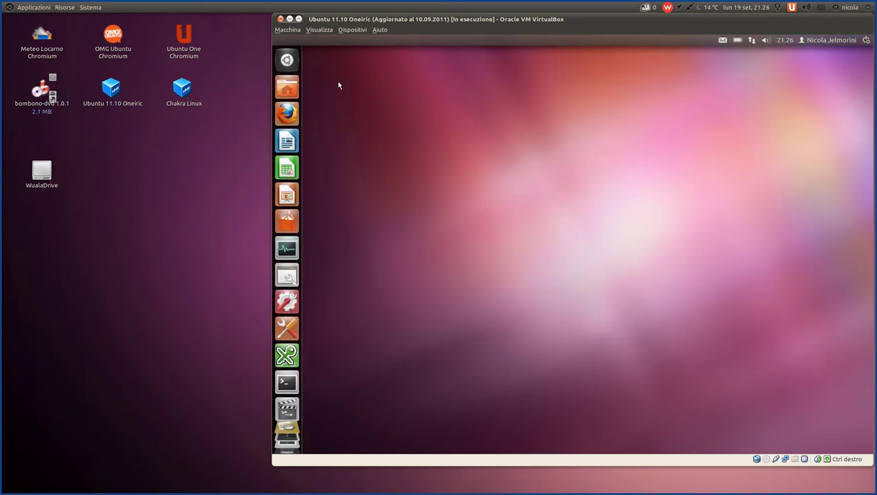
{"action": "left_click", "coordinate": [287, 60]}
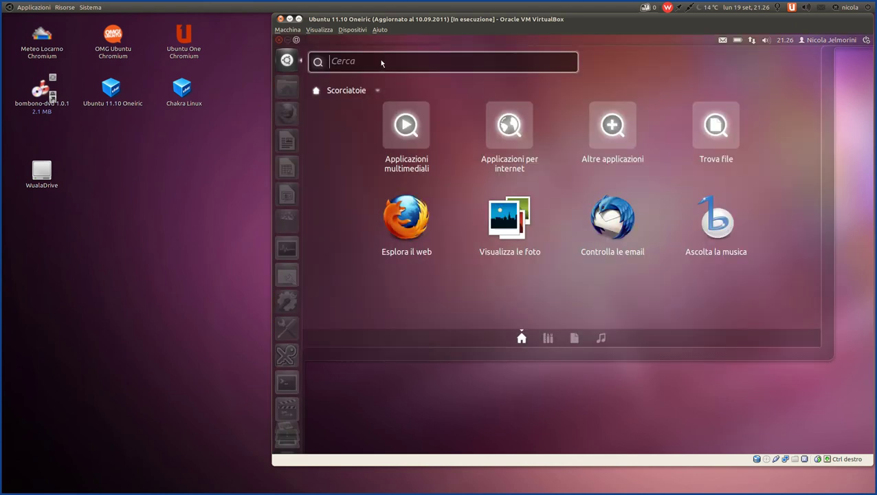
{"action": "left_click", "coordinate": [548, 337]}
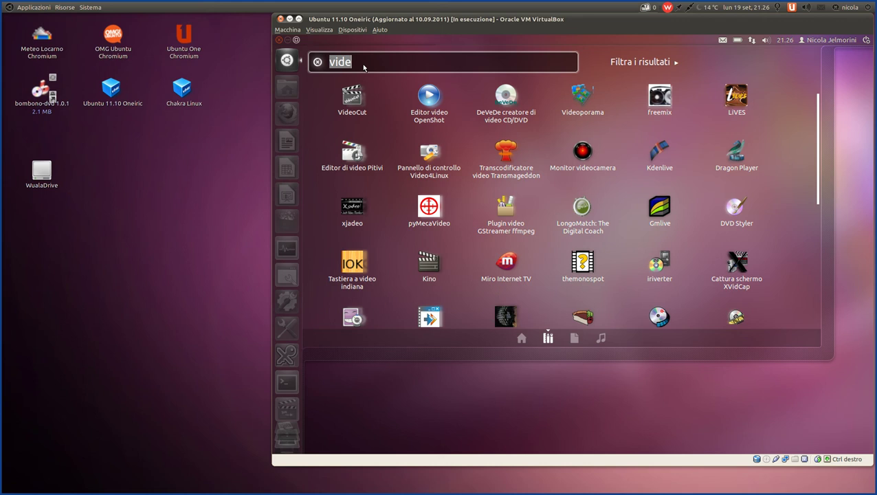
Search the Dash's applications for "fot" and look through the installed and available photo programs
{"action": "key", "text": "BackSpace"}
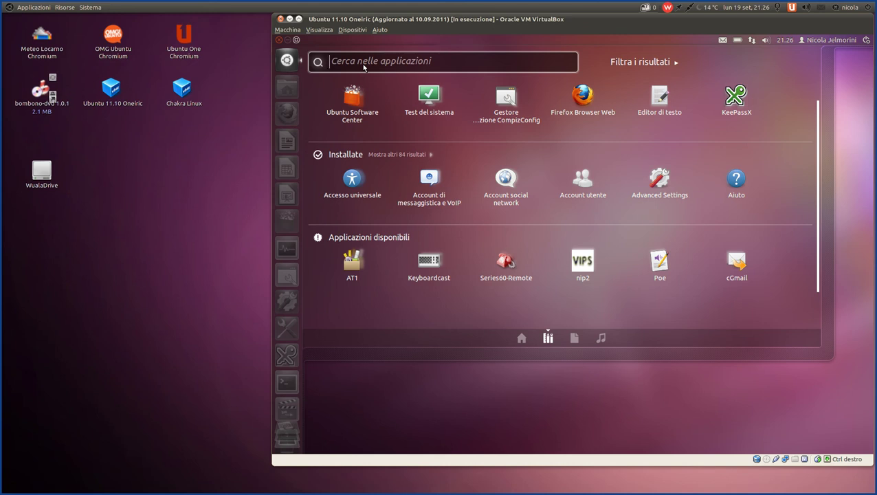
{"action": "type", "text": "fot"}
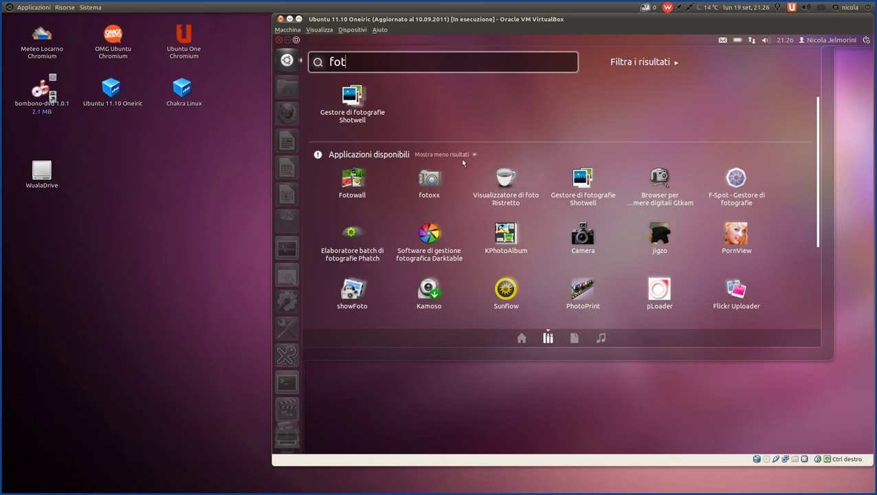
{"action": "scroll", "coordinate": [654, 240], "scroll_direction": "down", "scroll_amount": 1}
{"action": "scroll", "coordinate": [654, 244], "scroll_direction": "down", "scroll_amount": 3}
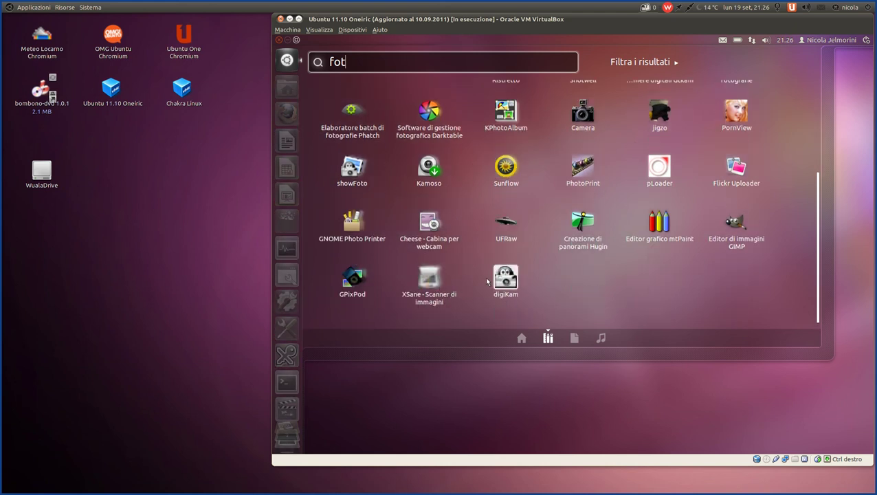
{"action": "scroll", "coordinate": [485, 277], "scroll_direction": "up", "scroll_amount": 1}
{"action": "scroll", "coordinate": [484, 277], "scroll_direction": "up", "scroll_amount": 3}
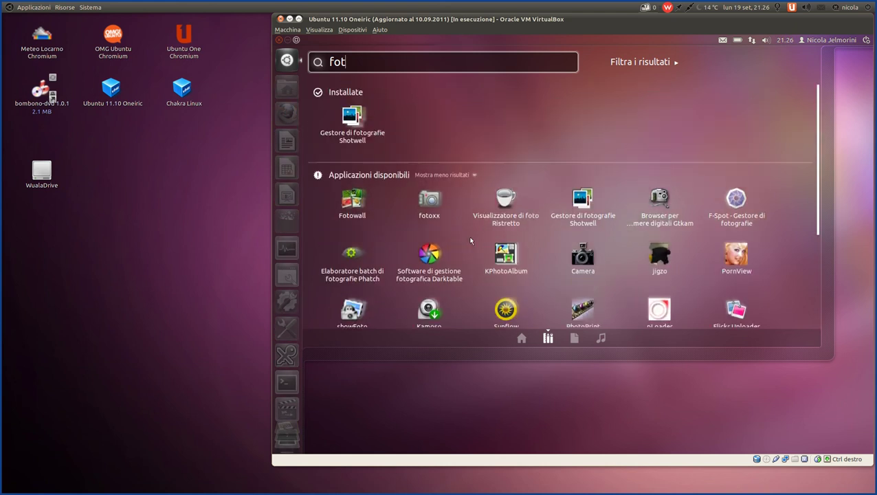
Clear the photo search and search the Dash's applications for "calc"
{"action": "key", "text": "BackSpace"}
{"action": "key", "text": "BackSpace"}
{"action": "key", "text": "BackSpace"}
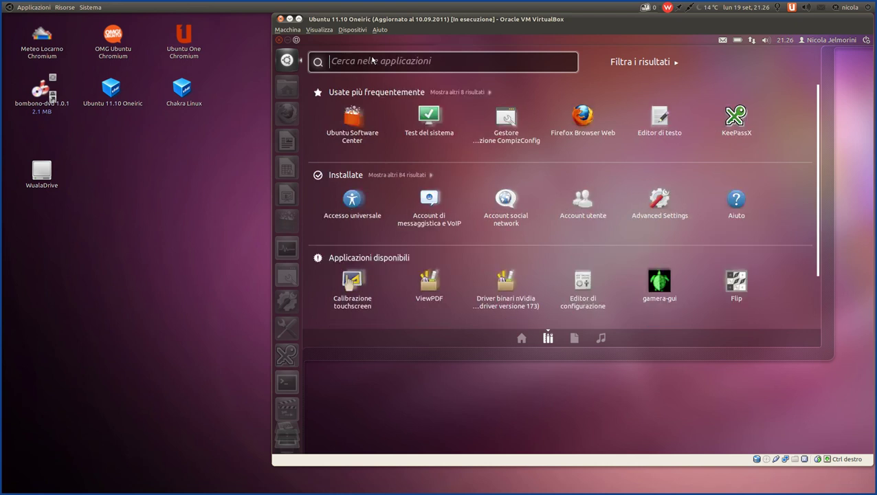
{"action": "type", "text": "calc"}
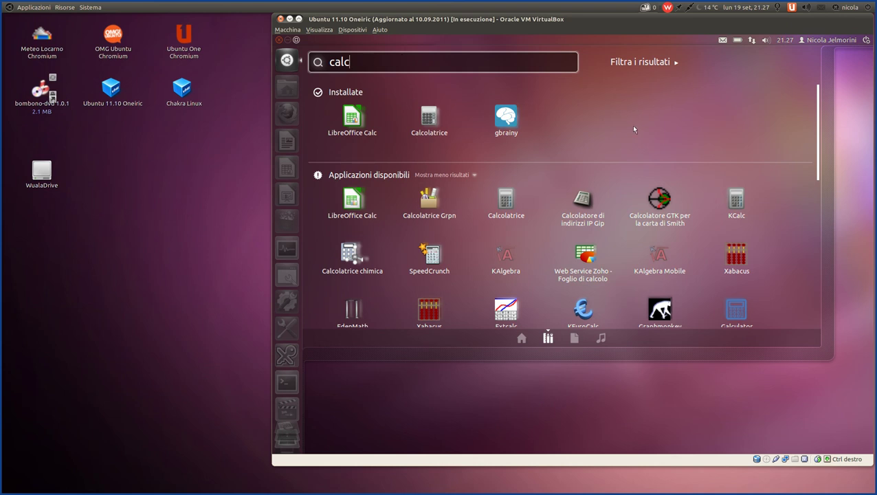
Look through the installed and available programs in the Dash's results for "calc", and return to the start of the list
{"action": "scroll", "coordinate": [470, 239], "scroll_direction": "down", "scroll_amount": 3}
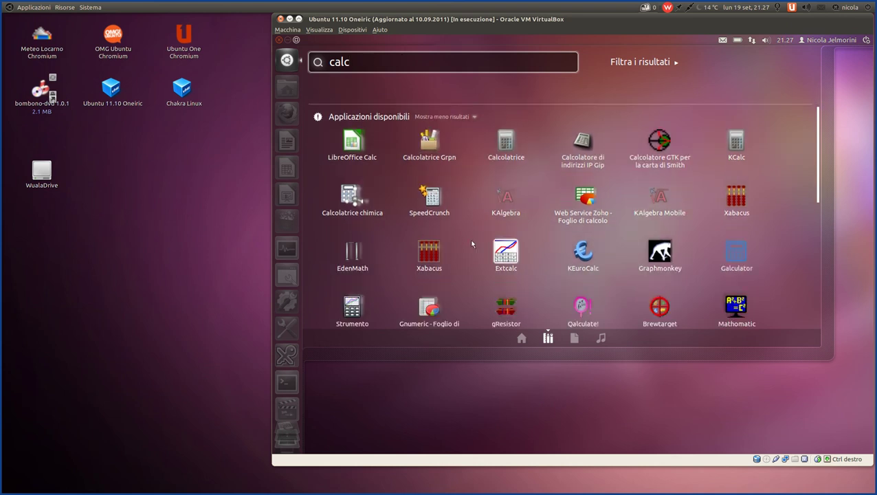
{"action": "scroll", "coordinate": [471, 244], "scroll_direction": "down", "scroll_amount": 1}
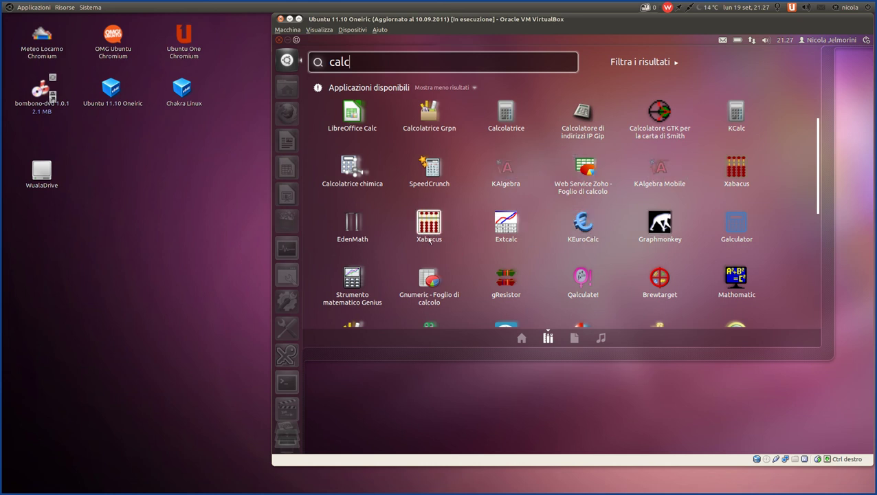
{"action": "scroll", "coordinate": [399, 236], "scroll_direction": "down", "scroll_amount": 2}
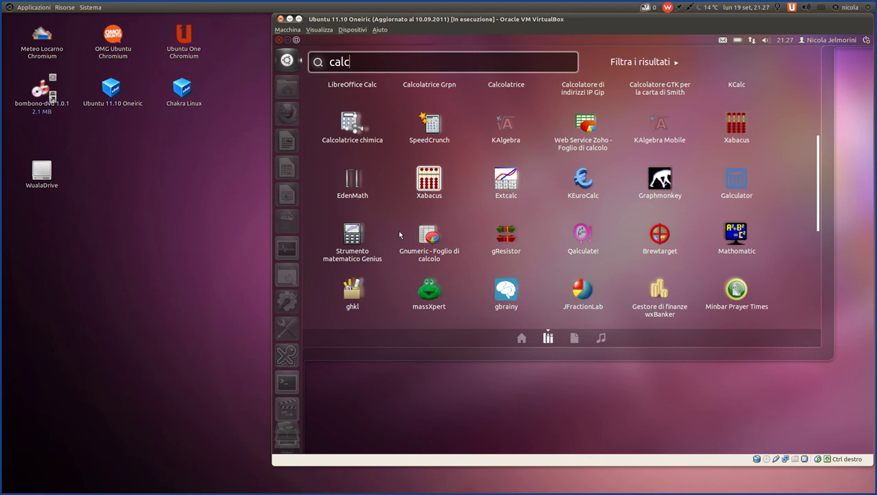
{"action": "scroll", "coordinate": [399, 235], "scroll_direction": "down", "scroll_amount": 7}
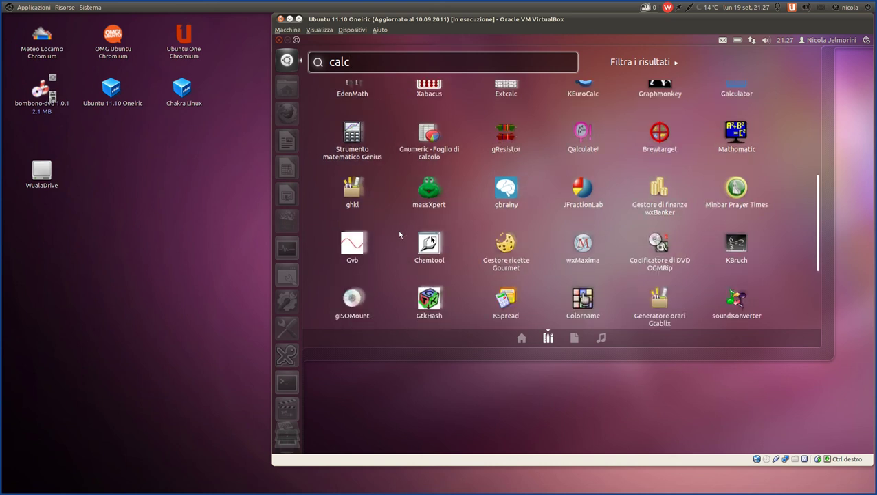
{"action": "scroll", "coordinate": [432, 181], "scroll_direction": "up", "scroll_amount": 10}
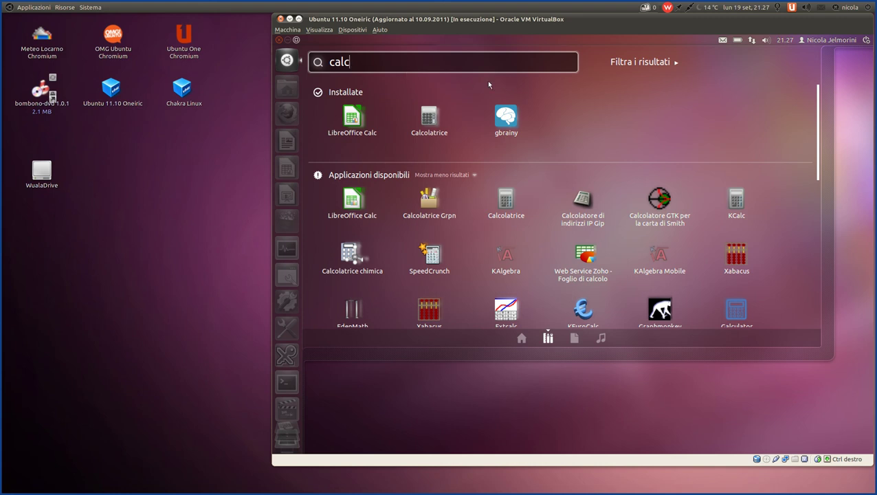
Review the application categories on the GNOME 2 desktop for comparison, and return to the virtual machine
{"action": "left_click", "coordinate": [34, 7]}
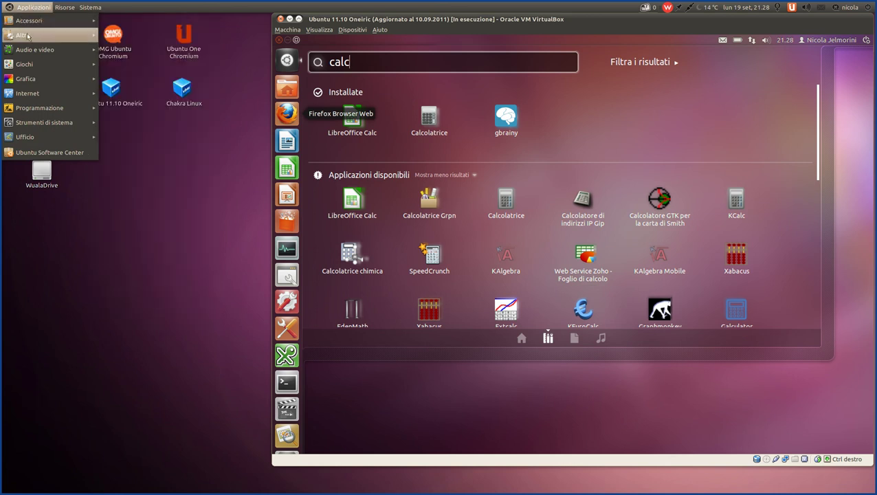
{"action": "mouse_move", "coordinate": [40, 93]}
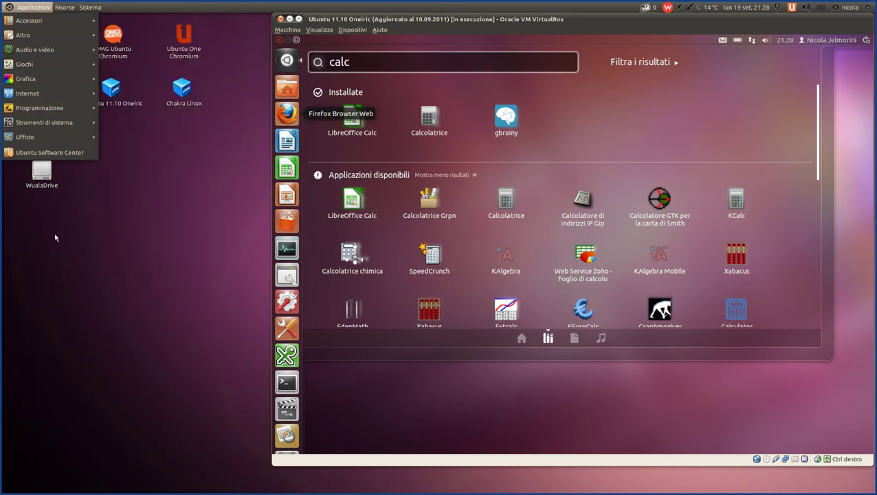
{"action": "left_click", "coordinate": [405, 21]}
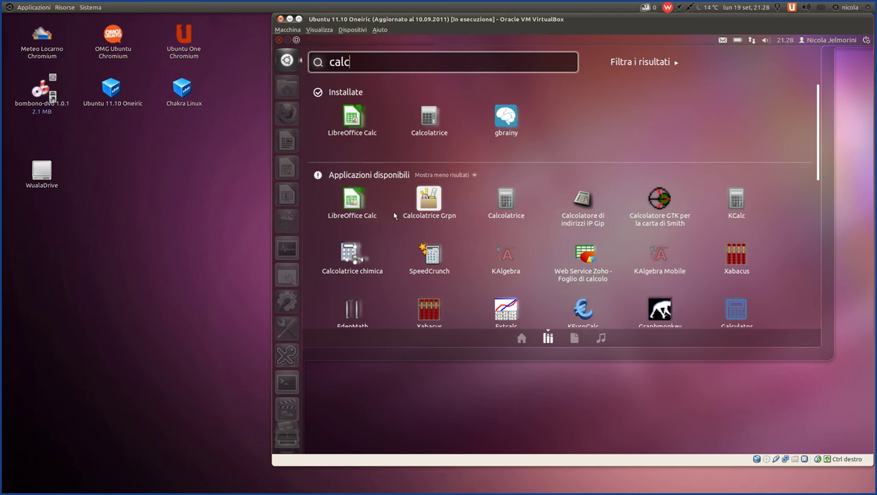
Look over the available calculator programs in the Dash once more and close the Dash
{"action": "scroll", "coordinate": [394, 215], "scroll_direction": "down", "scroll_amount": 1}
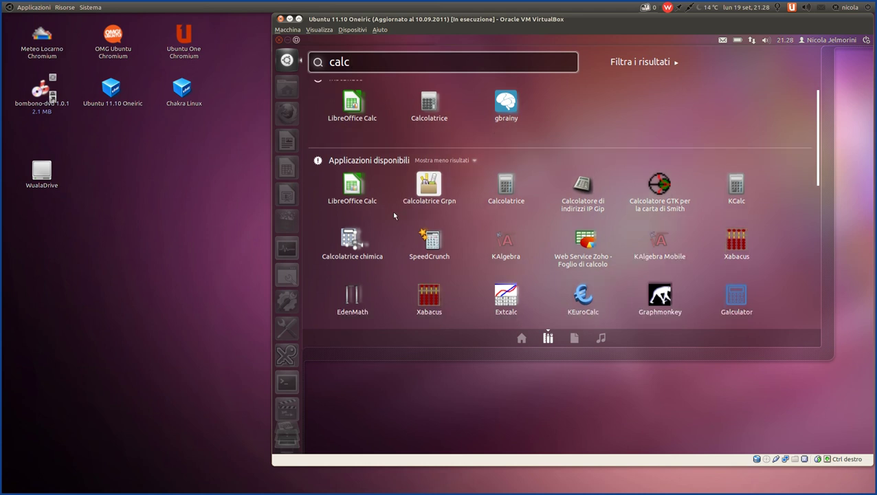
{"action": "scroll", "coordinate": [394, 216], "scroll_direction": "down", "scroll_amount": 3}
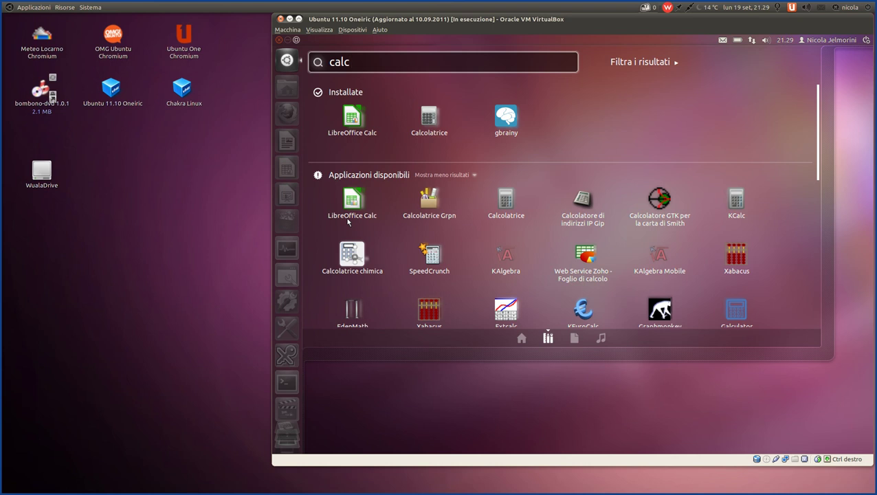
{"action": "left_click", "coordinate": [461, 393]}
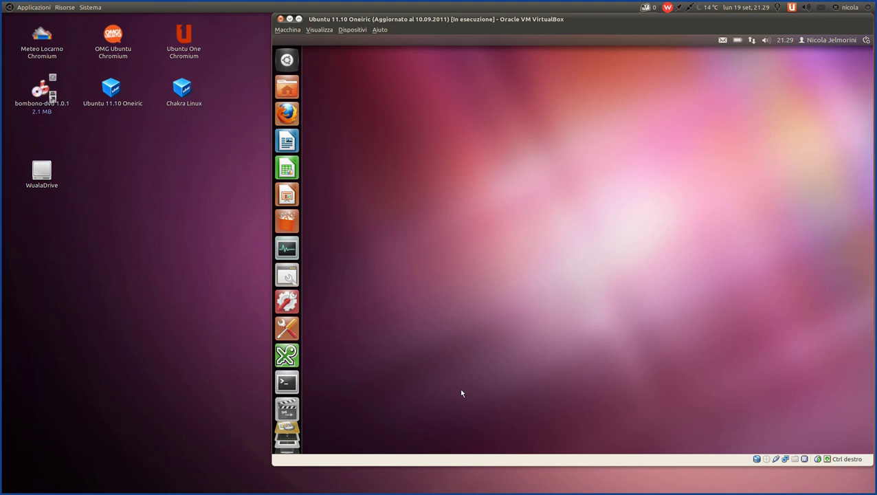